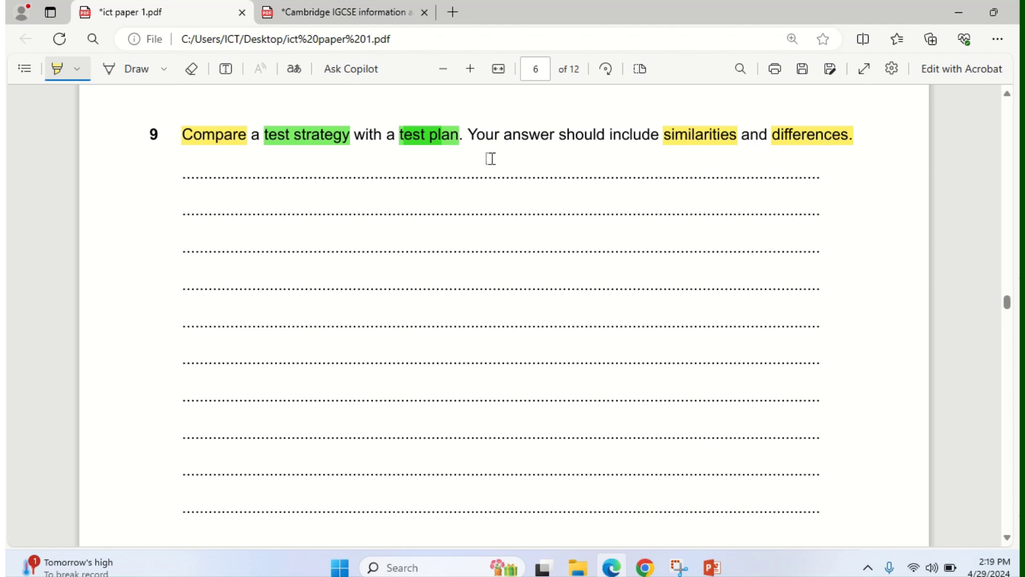
Switch to the Cambridge IGCSE textbook and scroll to Table 7.5 and the Test strategies heading
{"action": "scroll", "coordinate": [493, 164], "scroll_direction": "down", "scroll_amount": 1}
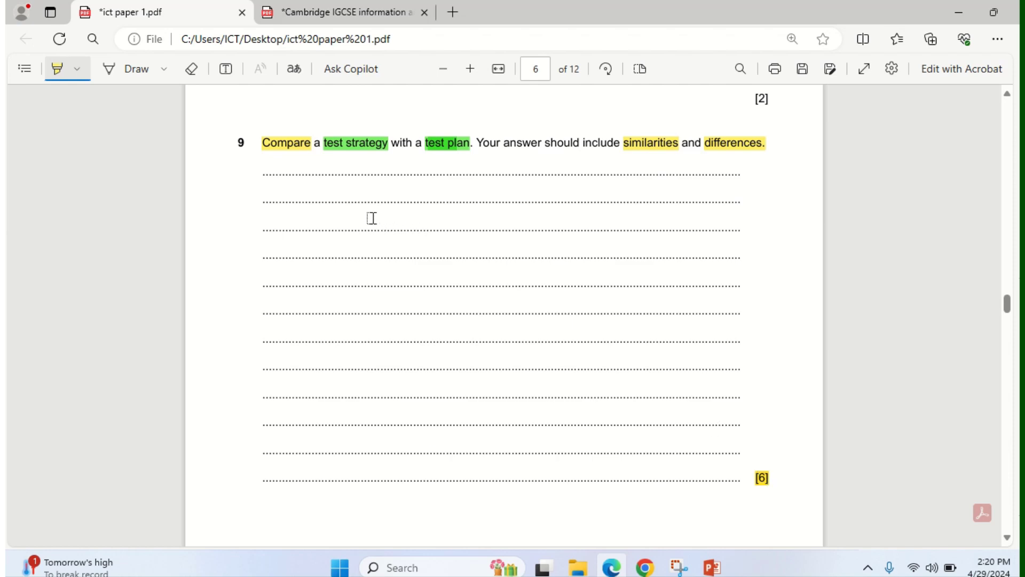
{"action": "scroll", "coordinate": [372, 218], "scroll_direction": "down", "scroll_amount": 1}
{"action": "scroll", "coordinate": [372, 218], "scroll_direction": "up", "scroll_amount": 2}
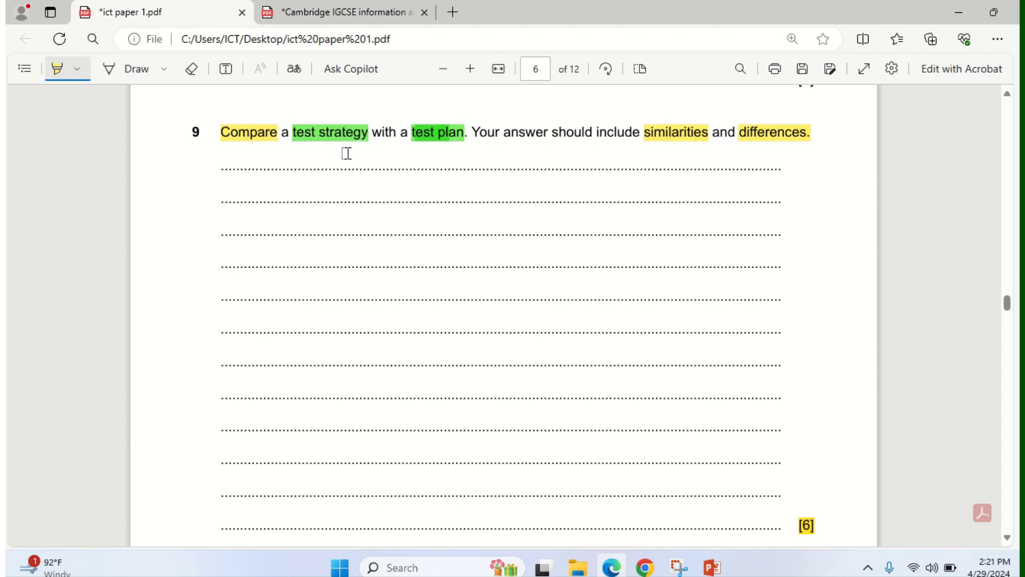
{"action": "left_click", "coordinate": [340, 12]}
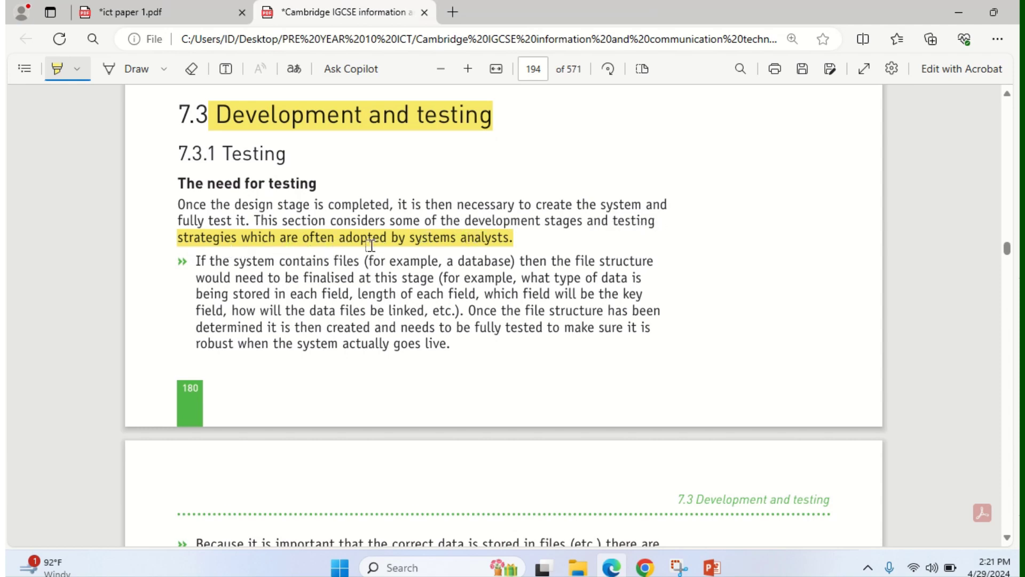
{"action": "scroll", "coordinate": [419, 248], "scroll_direction": "down", "scroll_amount": 10}
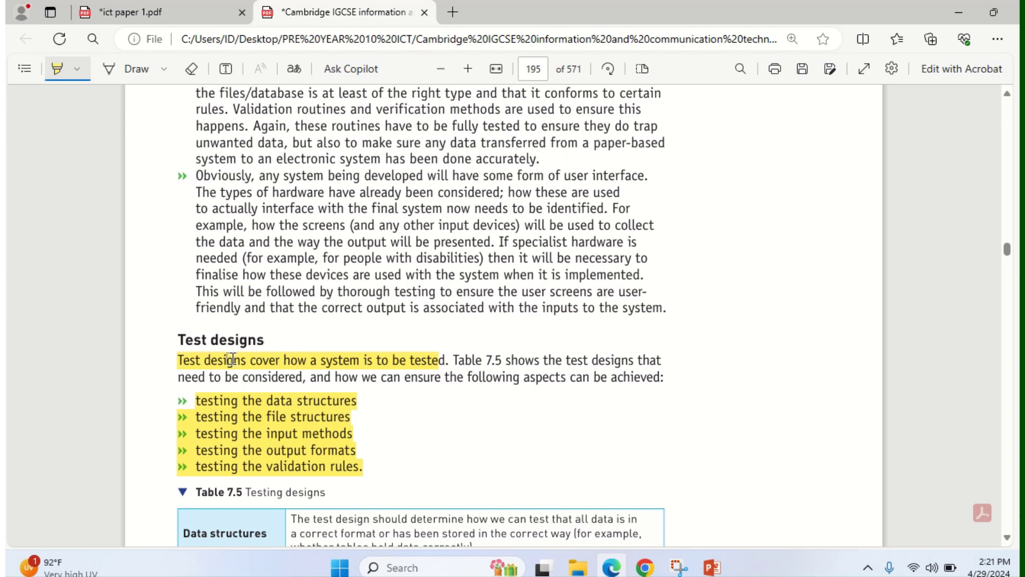
{"action": "scroll", "coordinate": [219, 358], "scroll_direction": "down", "scroll_amount": 1}
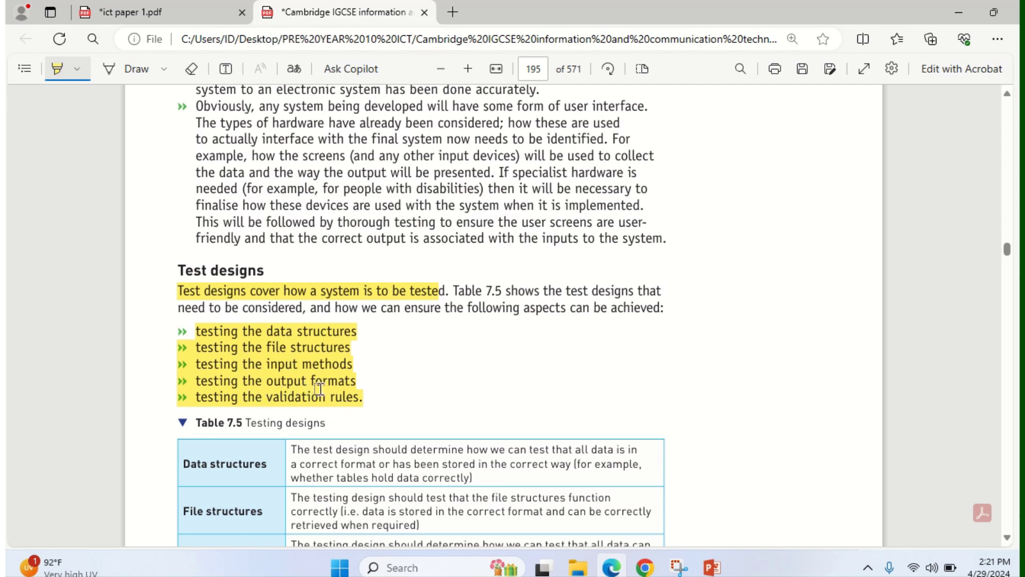
{"action": "scroll", "coordinate": [321, 389], "scroll_direction": "down", "scroll_amount": 3}
Highlight 'modular' under Test strategies, then continue to page 196 on whole-system testing
{"action": "scroll", "coordinate": [321, 389], "scroll_direction": "down", "scroll_amount": 1}
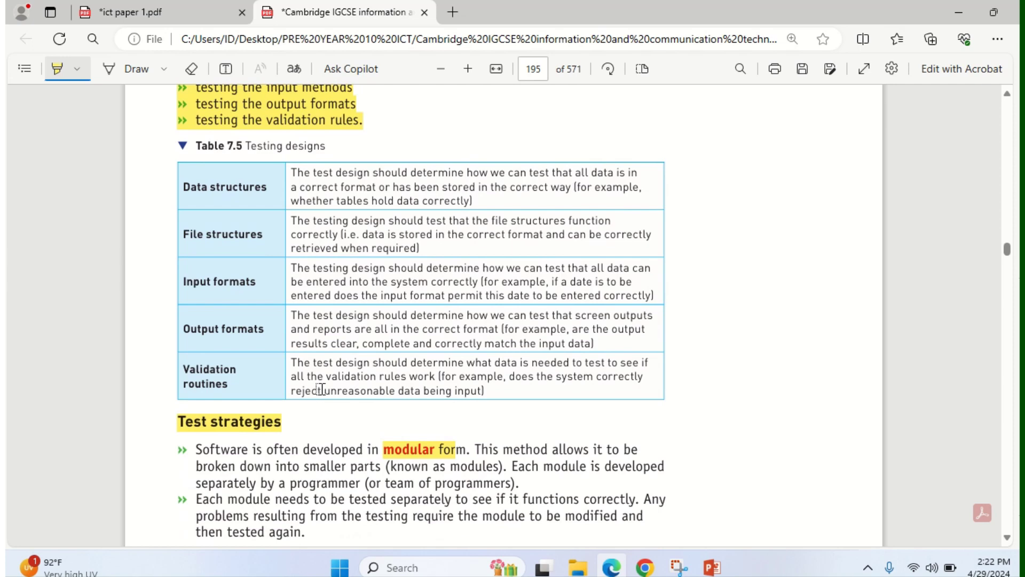
{"action": "scroll", "coordinate": [320, 385], "scroll_direction": "down", "scroll_amount": 1}
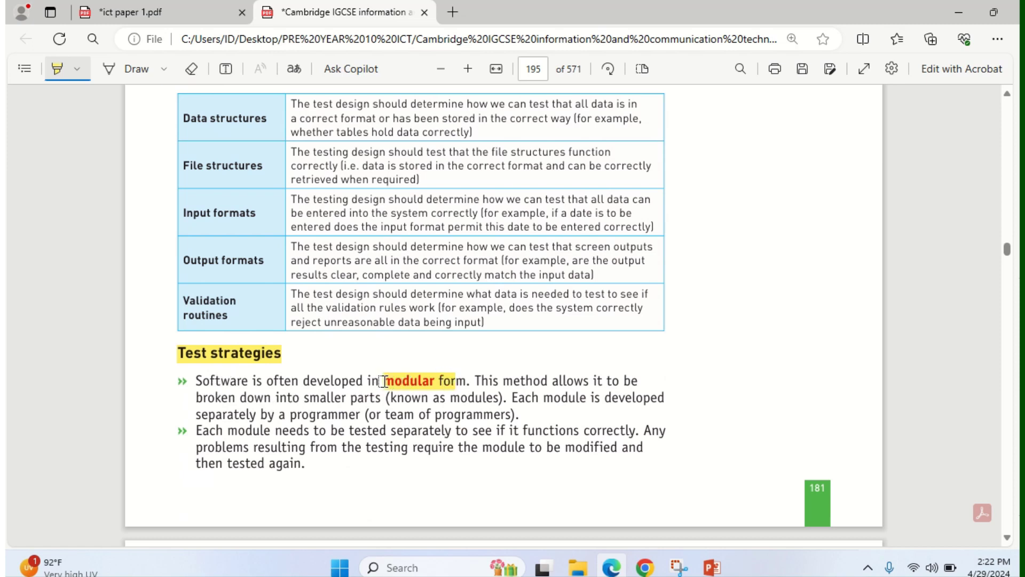
{"action": "left_click_drag", "start_coordinate": [384, 381], "coordinate": [452, 389]}
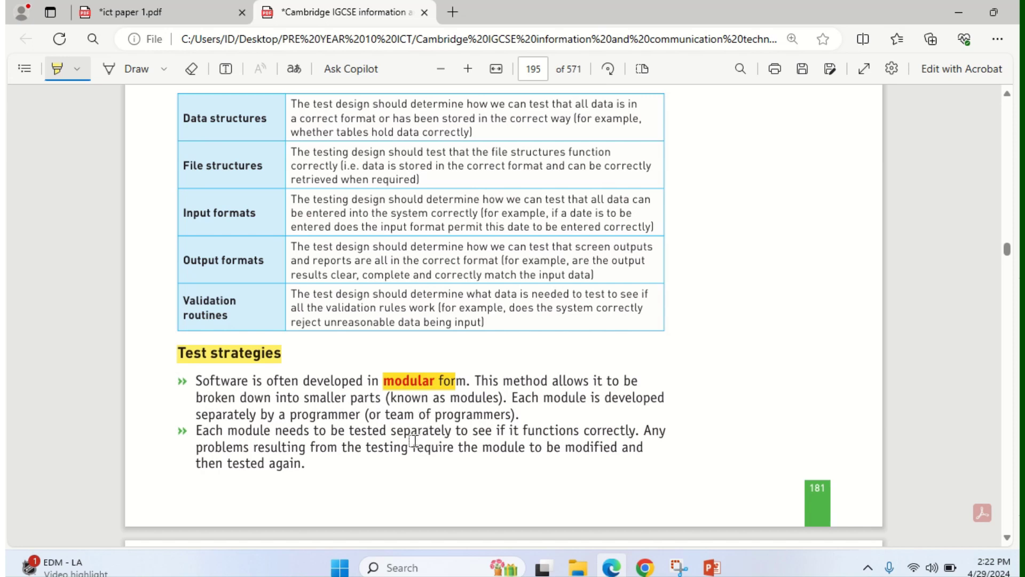
{"action": "scroll", "coordinate": [413, 440], "scroll_direction": "down", "scroll_amount": 3}
{"action": "scroll", "coordinate": [415, 406], "scroll_direction": "down", "scroll_amount": 3}
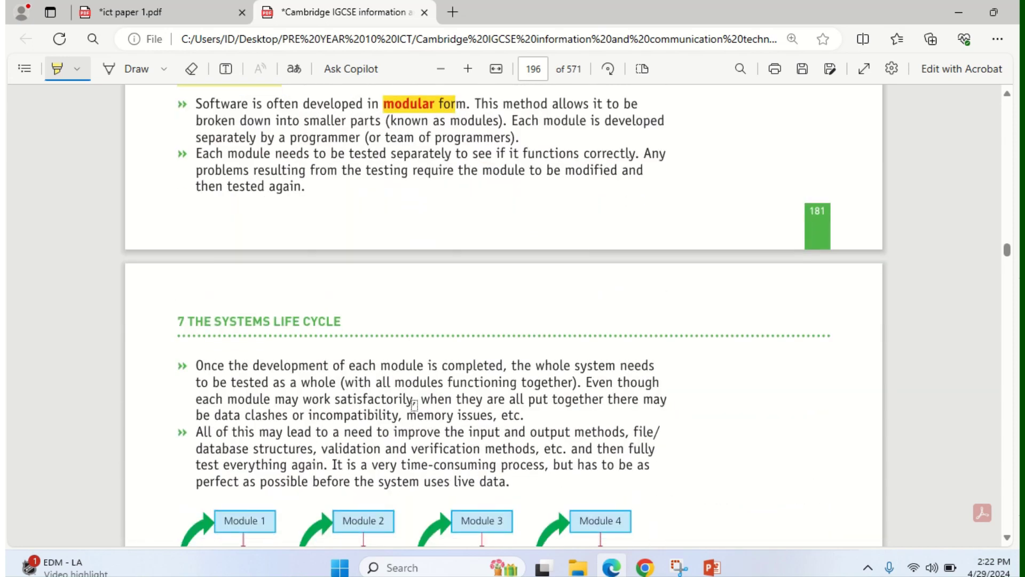
Read through the Test plan section and Figure 7.11, then return to question 9 in ict paper 1.pdf
{"action": "scroll", "coordinate": [415, 405], "scroll_direction": "down", "scroll_amount": 10}
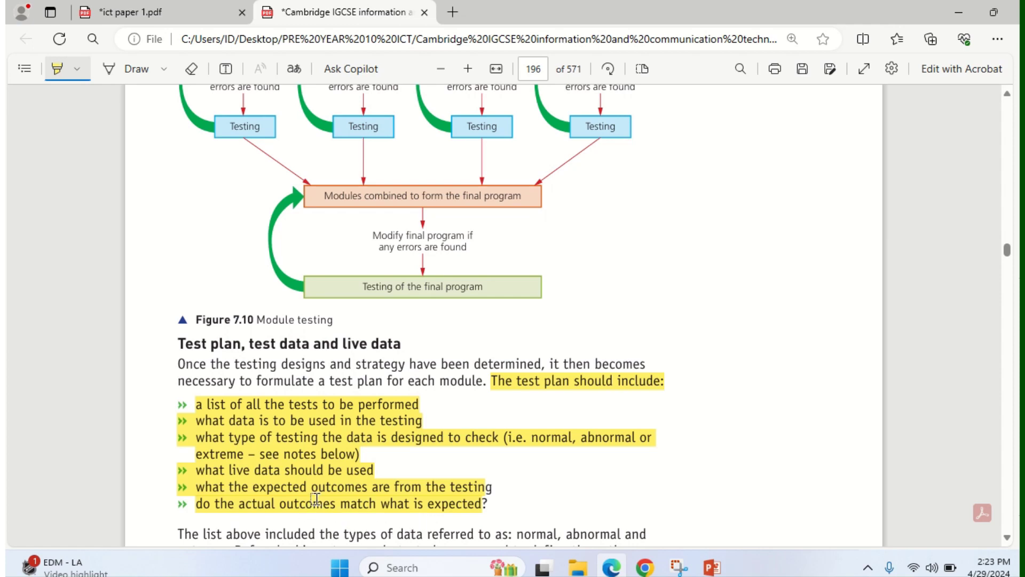
{"action": "scroll", "coordinate": [316, 499], "scroll_direction": "down", "scroll_amount": 3}
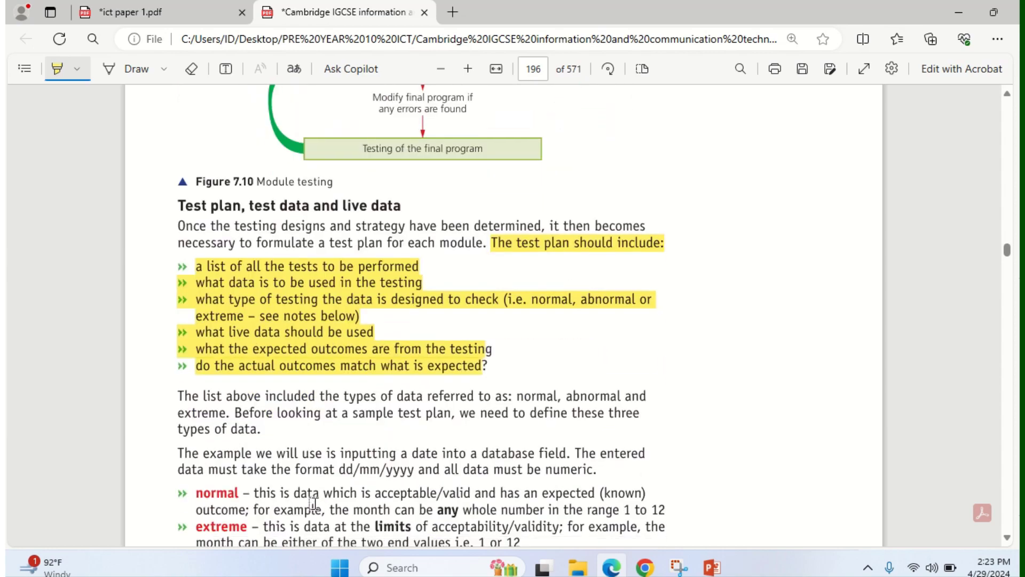
{"action": "scroll", "coordinate": [314, 504], "scroll_direction": "down", "scroll_amount": 15}
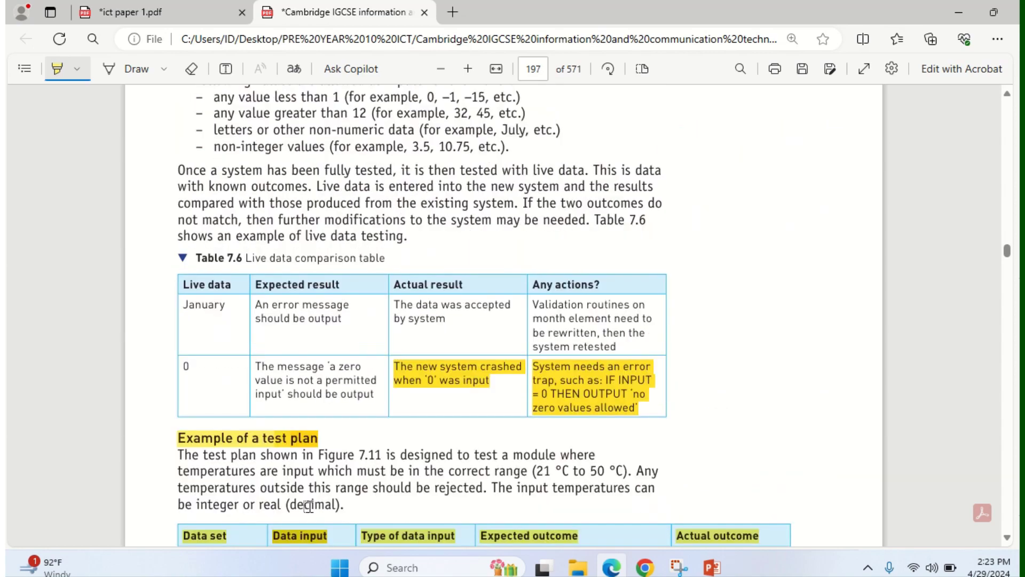
{"action": "scroll", "coordinate": [308, 506], "scroll_direction": "down", "scroll_amount": 5}
{"action": "scroll", "coordinate": [305, 497], "scroll_direction": "up", "scroll_amount": 3}
{"action": "scroll", "coordinate": [305, 499], "scroll_direction": "down", "scroll_amount": 1}
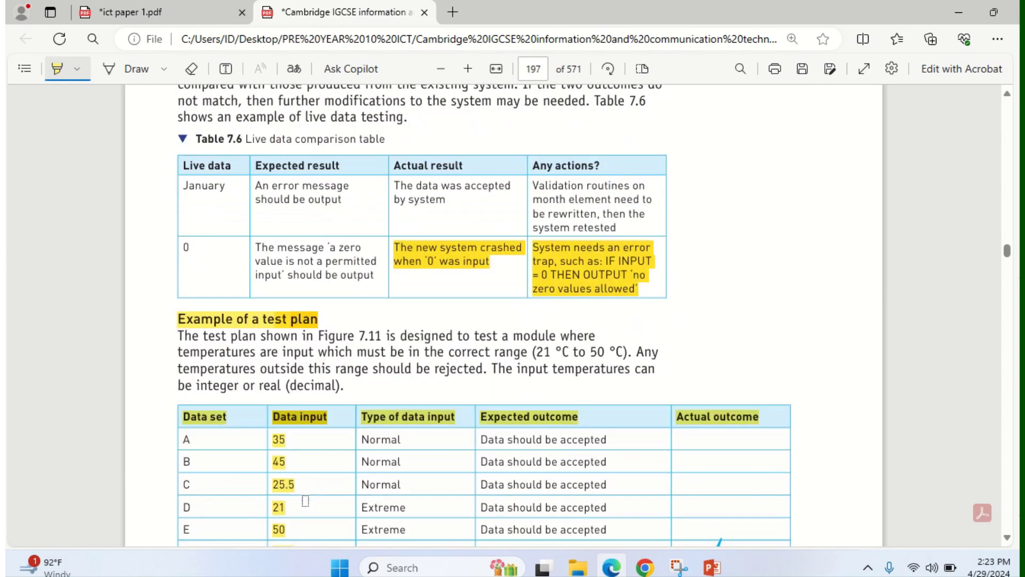
{"action": "scroll", "coordinate": [270, 470], "scroll_direction": "down", "scroll_amount": 2}
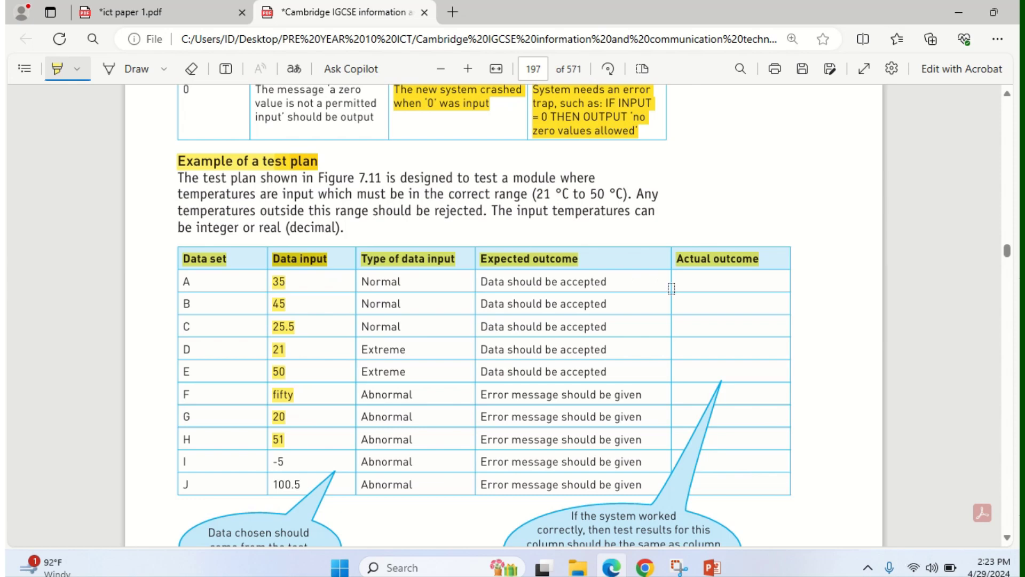
{"action": "left_click", "coordinate": [168, 11]}
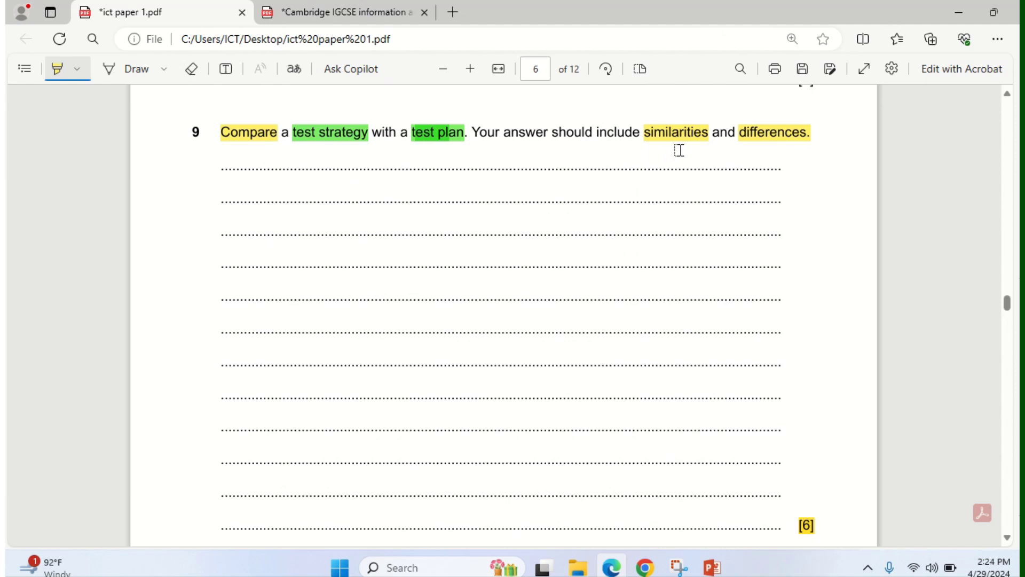
Add a text box on question 9's first answer line and set its text colour to red
{"action": "left_click", "coordinate": [226, 67]}
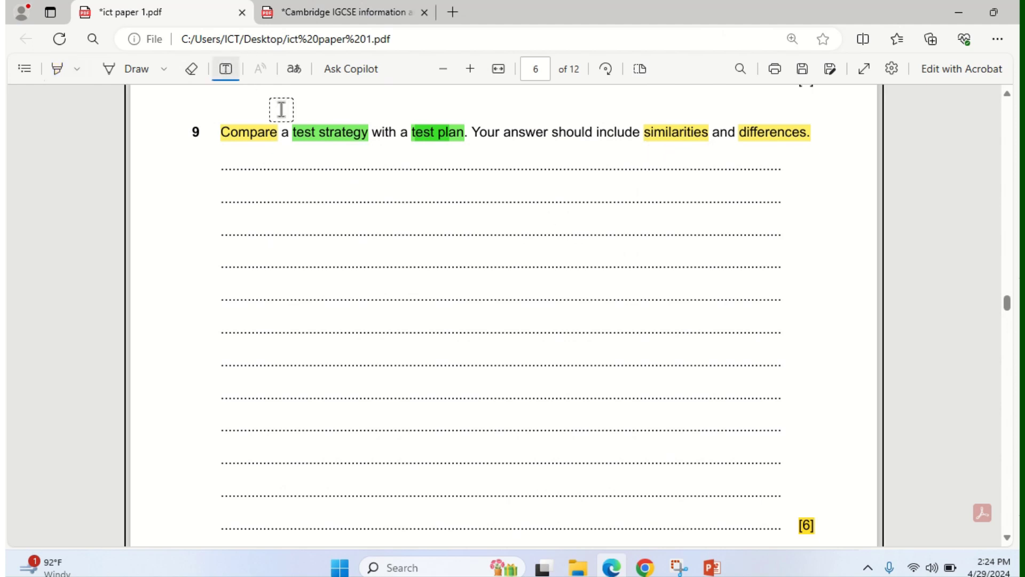
{"action": "left_click", "coordinate": [236, 175]}
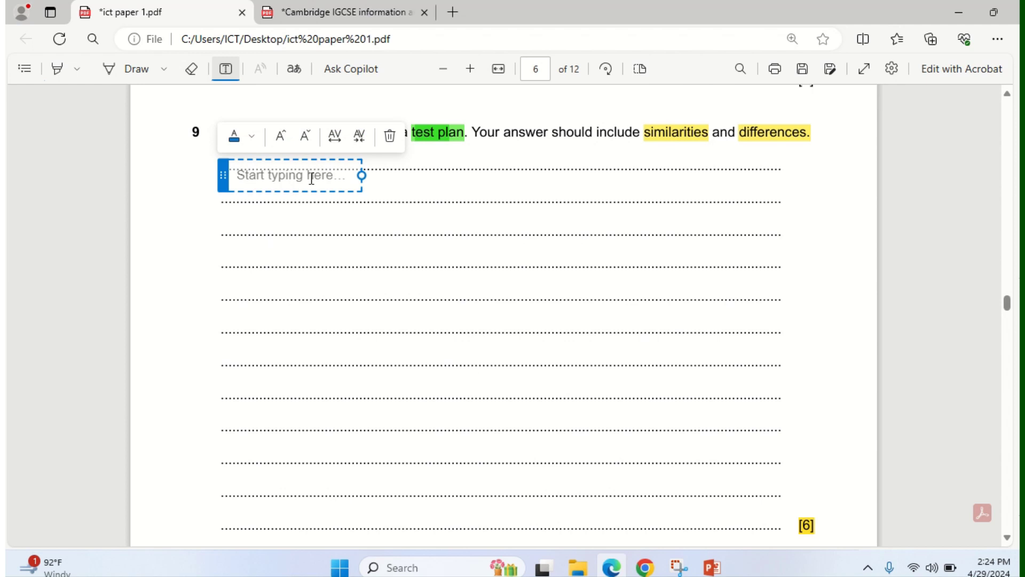
{"action": "left_click", "coordinate": [250, 135]}
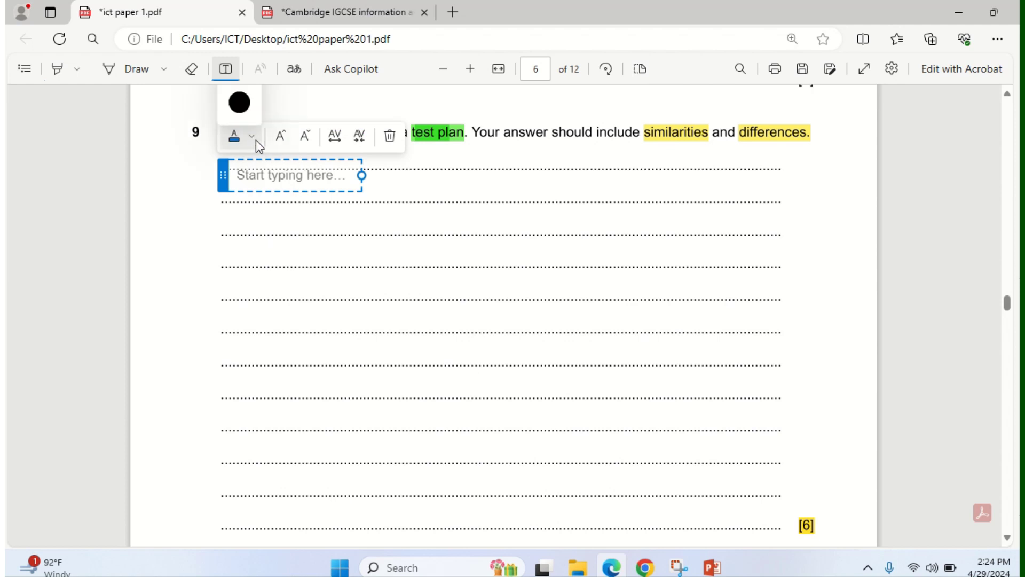
{"action": "left_click", "coordinate": [255, 141]}
{"action": "scroll", "coordinate": [255, 142], "scroll_direction": "up", "scroll_amount": 3}
{"action": "left_click", "coordinate": [255, 273]}
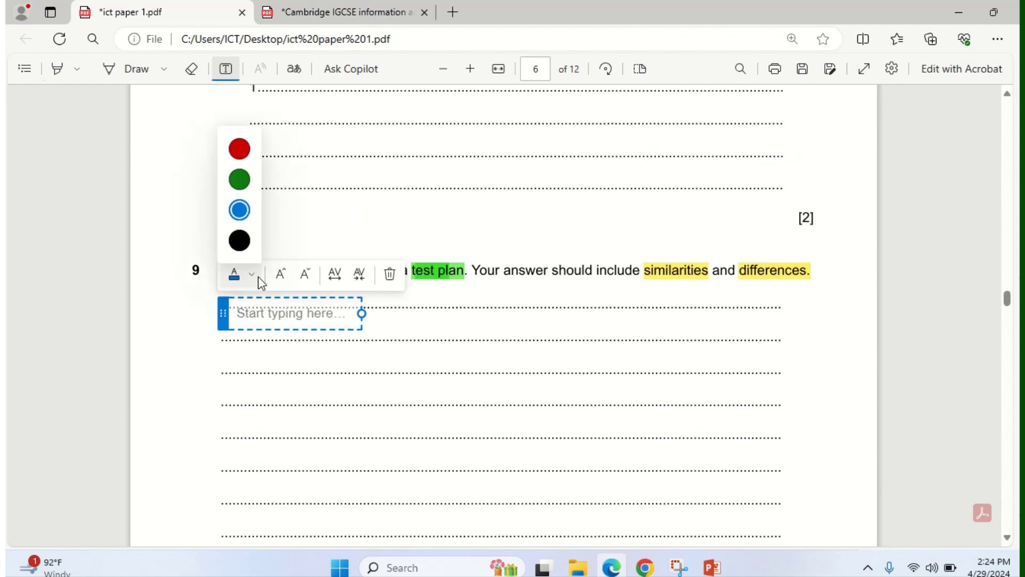
{"action": "left_click", "coordinate": [239, 151]}
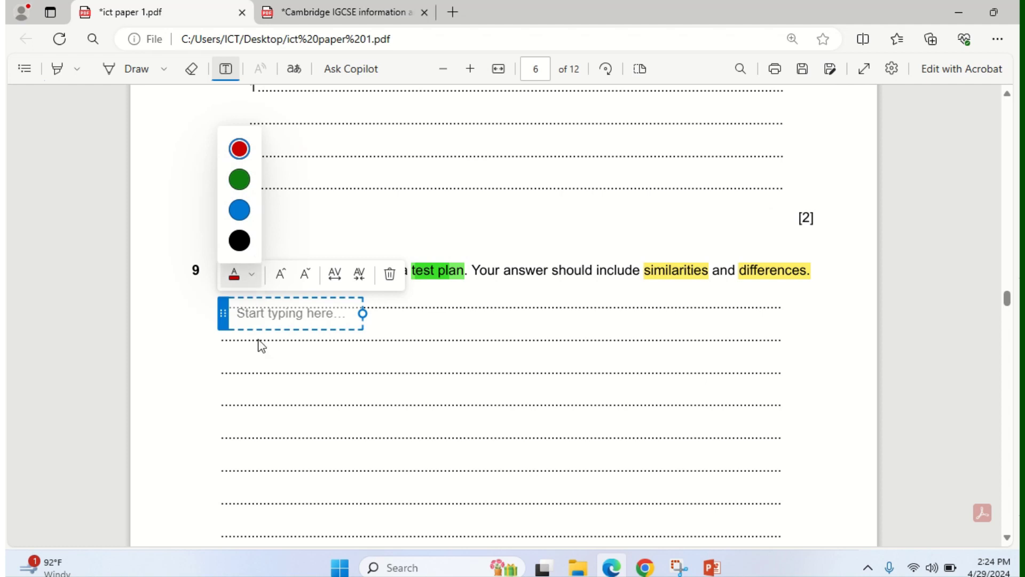
{"action": "left_click", "coordinate": [248, 320]}
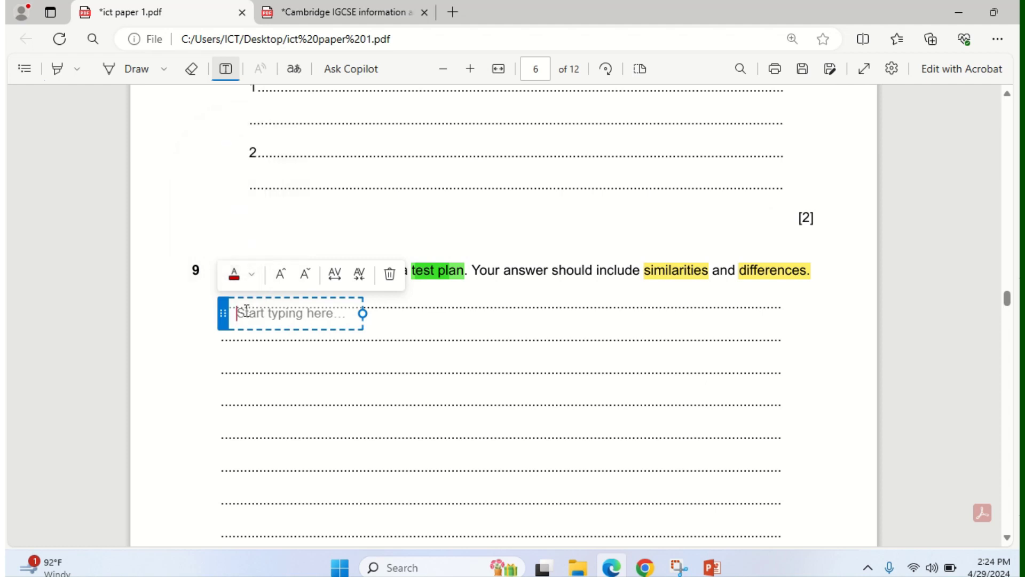
Type 'Both Test Plan and Test Strategy are used in test designs' as the first line
{"action": "type", "text": "Both "}
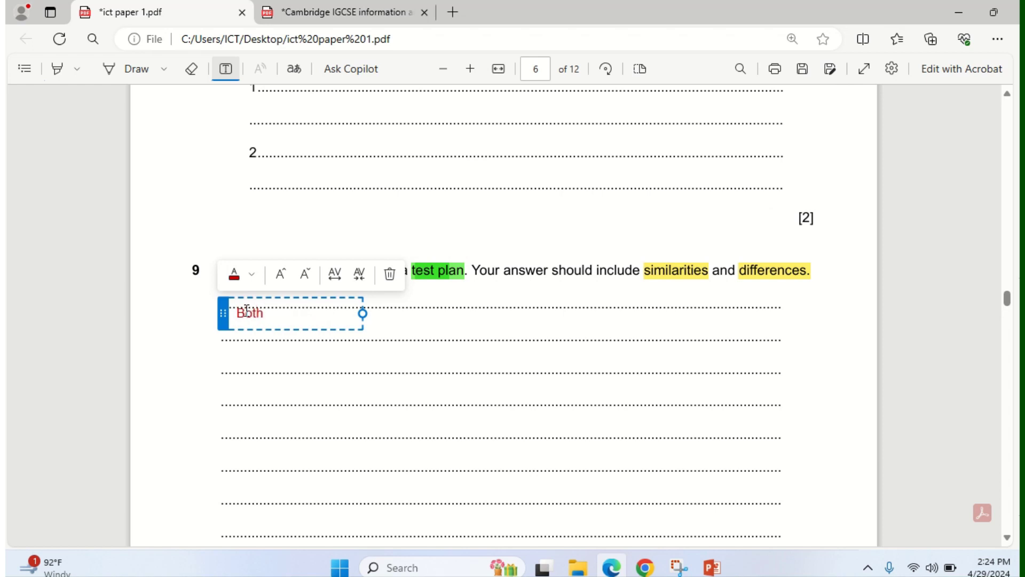
{"action": "type", "text": "Test Plan and Tes"}
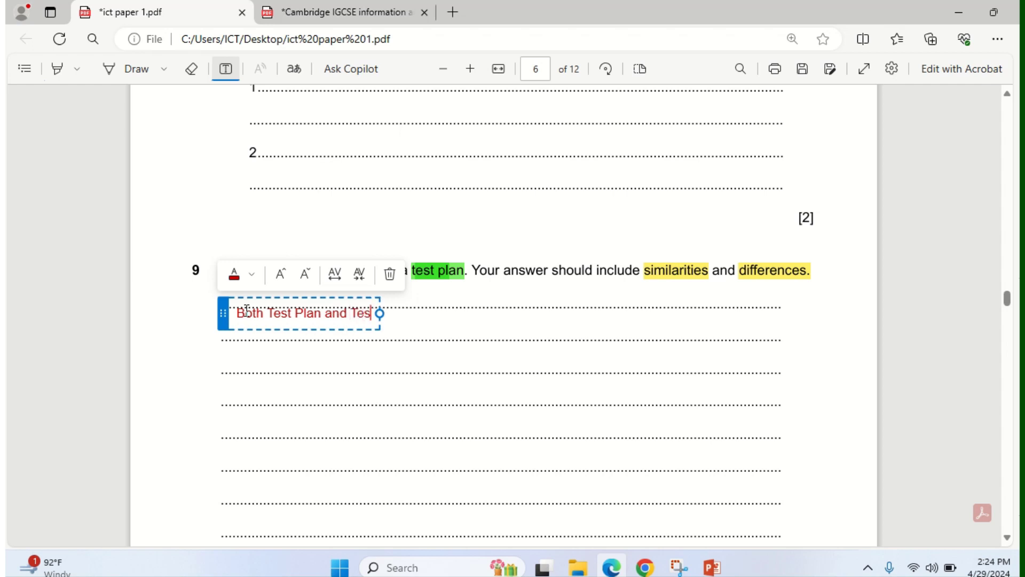
{"action": "type", "text": "t Strat"}
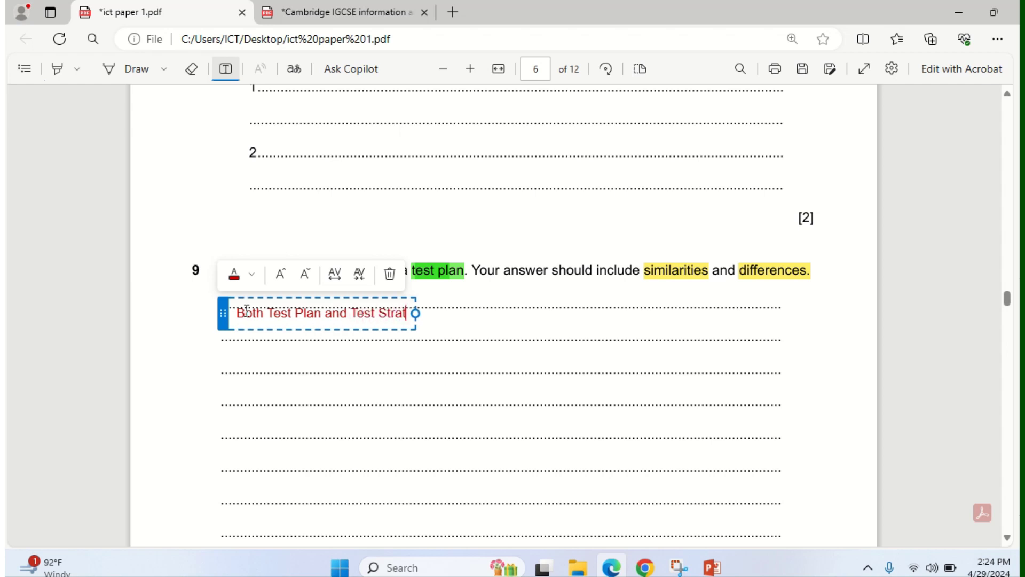
{"action": "type", "text": "egy are "}
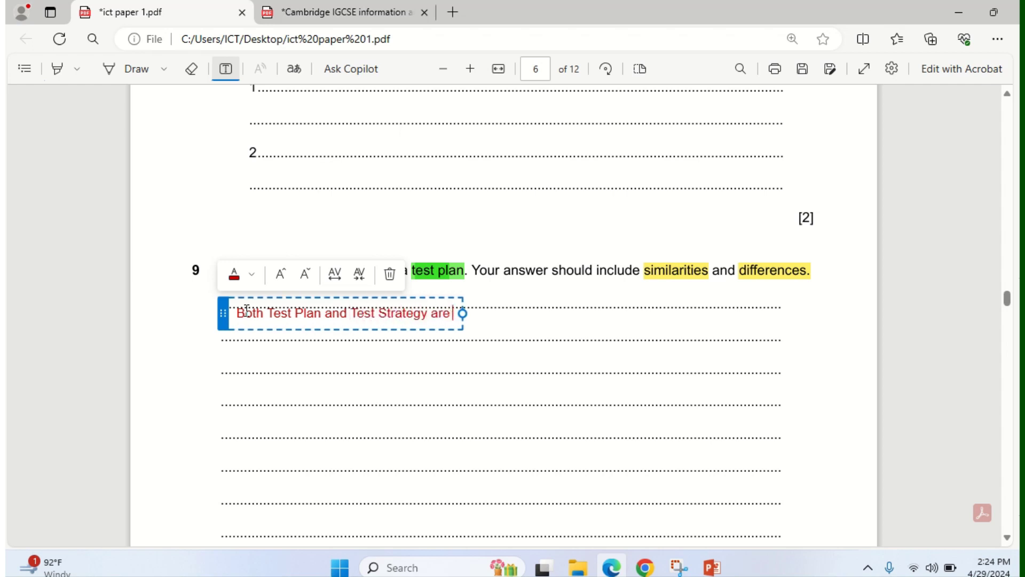
{"action": "type", "text": "used in test"}
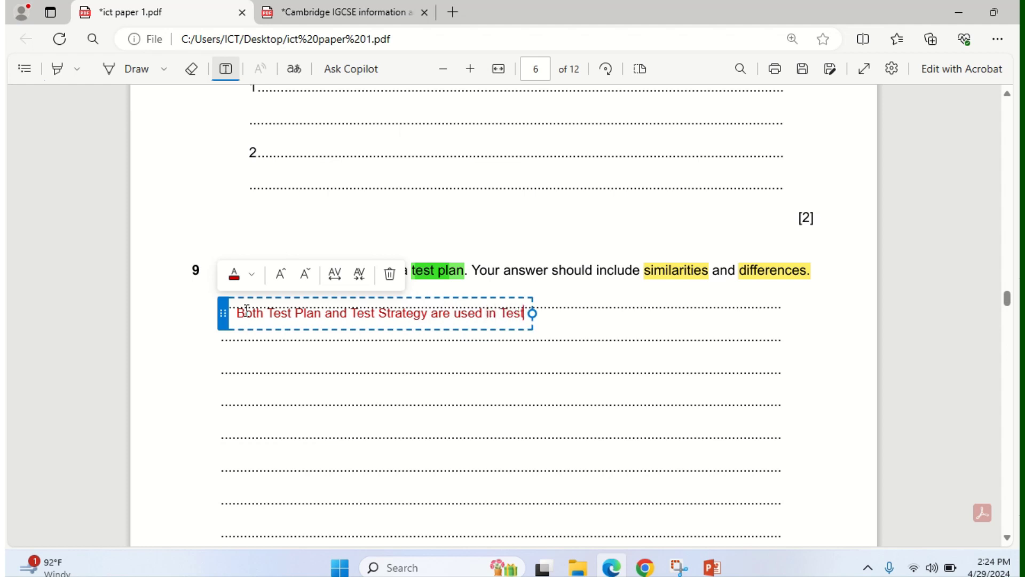
{"action": "type", "text": " des"}
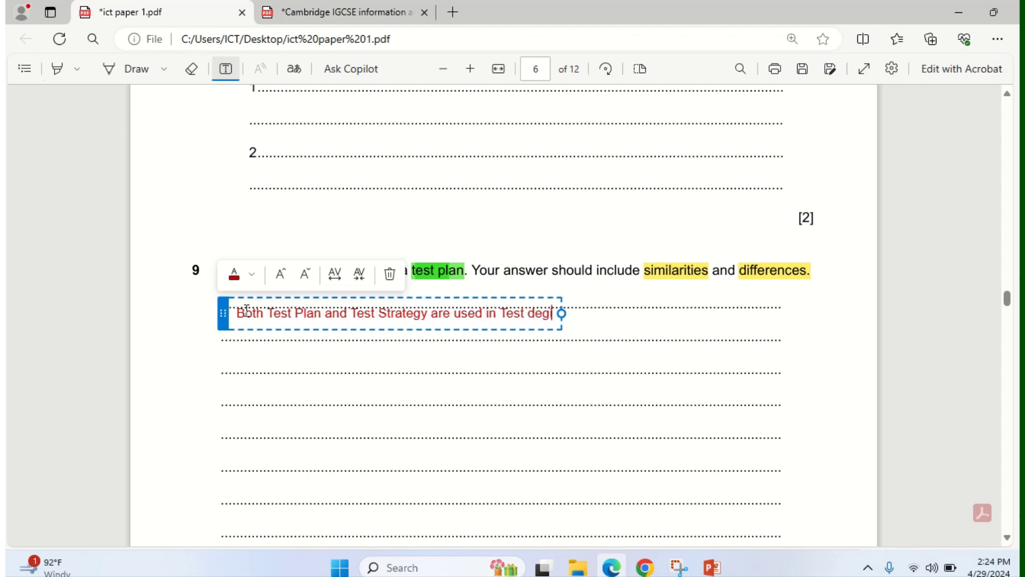
{"action": "key", "text": "BackSpace"}
{"action": "type", "text": "signs"}
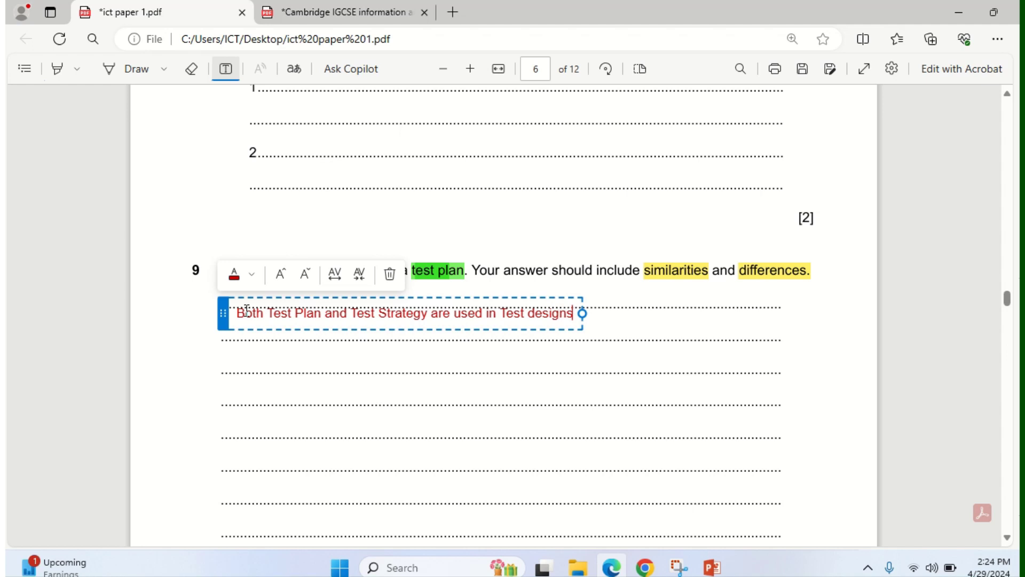
{"action": "key", "text": "Return"}
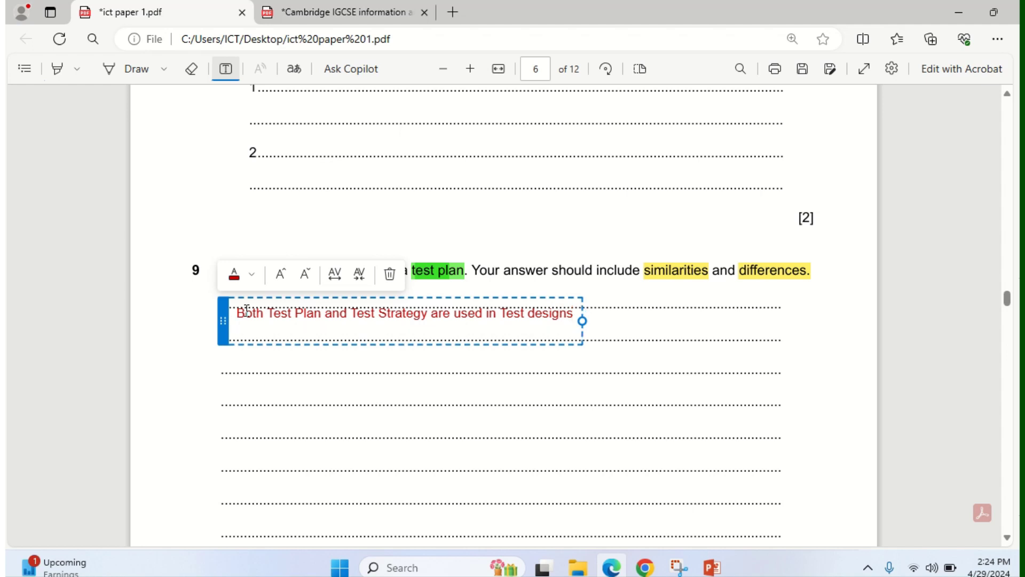
Add 'Both are documents produced by the developers (systems analysts /programmers)'
{"action": "type", "text": "Both are "}
{"action": "type", "text": "dco"}
{"action": "type", "text": "ocuments "}
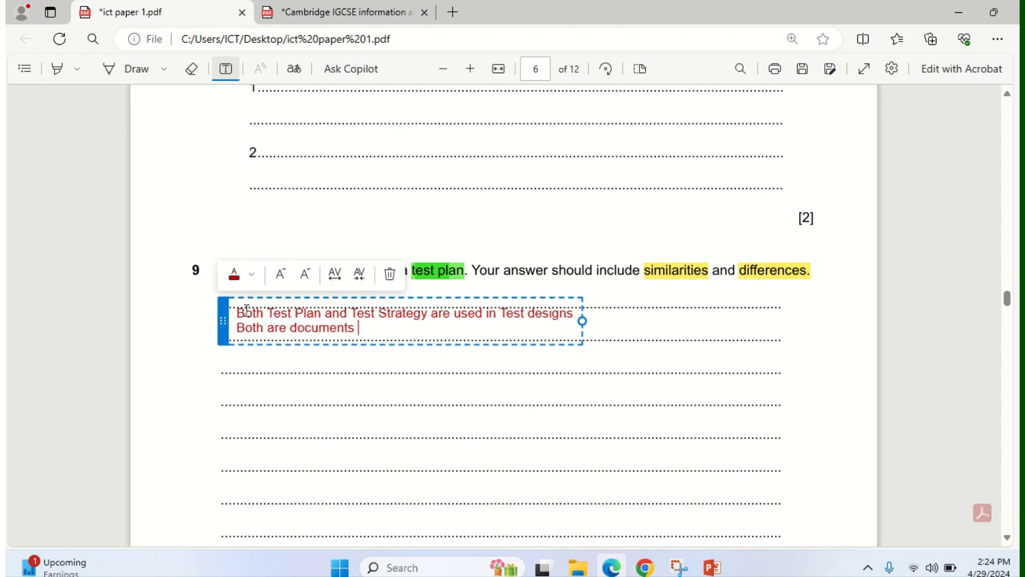
{"action": "type", "text": "preo"}
{"action": "key", "text": "BackSpace"}
{"action": "type", "text": "oduced by the "}
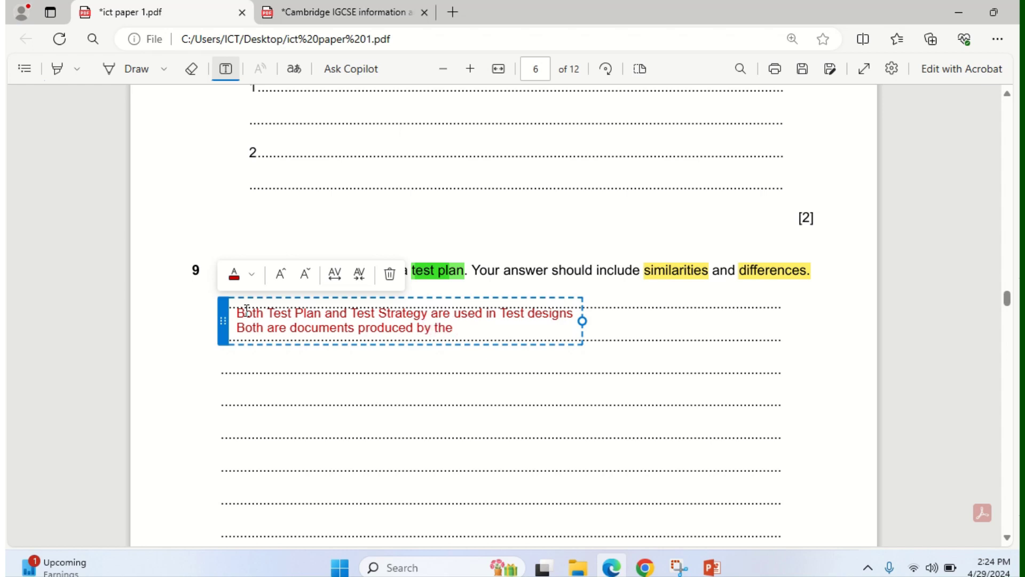
{"action": "type", "text": "developers "}
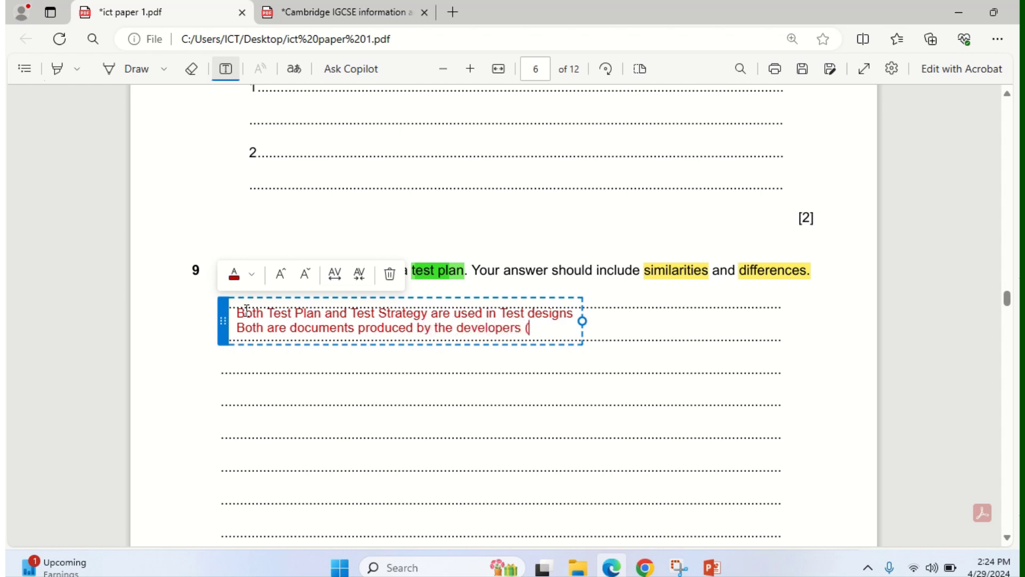
{"action": "type", "text": "(systems"}
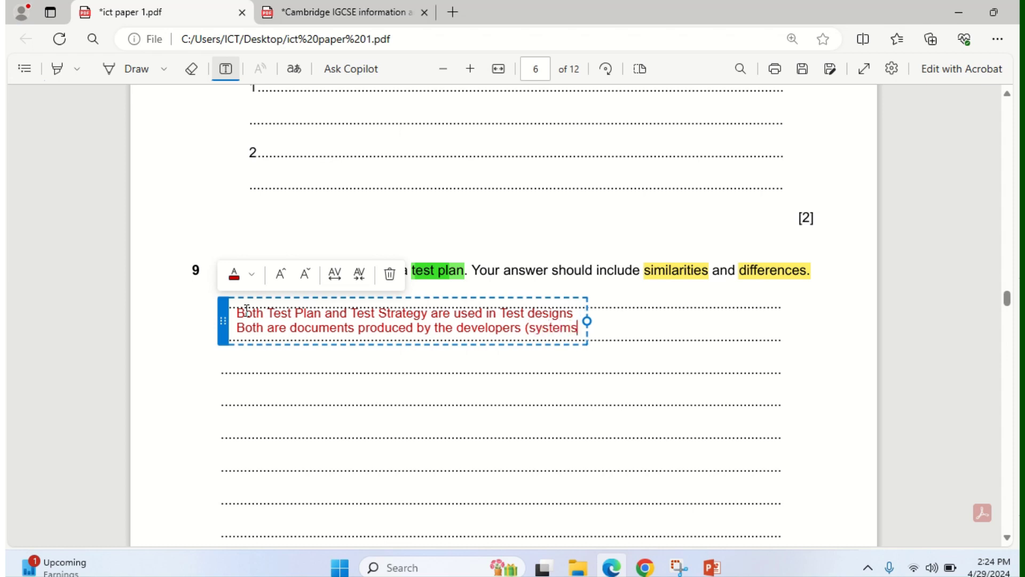
{"action": "key", "text": "BackSpace"}
{"action": "key", "text": "BackSpace"}
{"action": "type", "text": "analysts"}
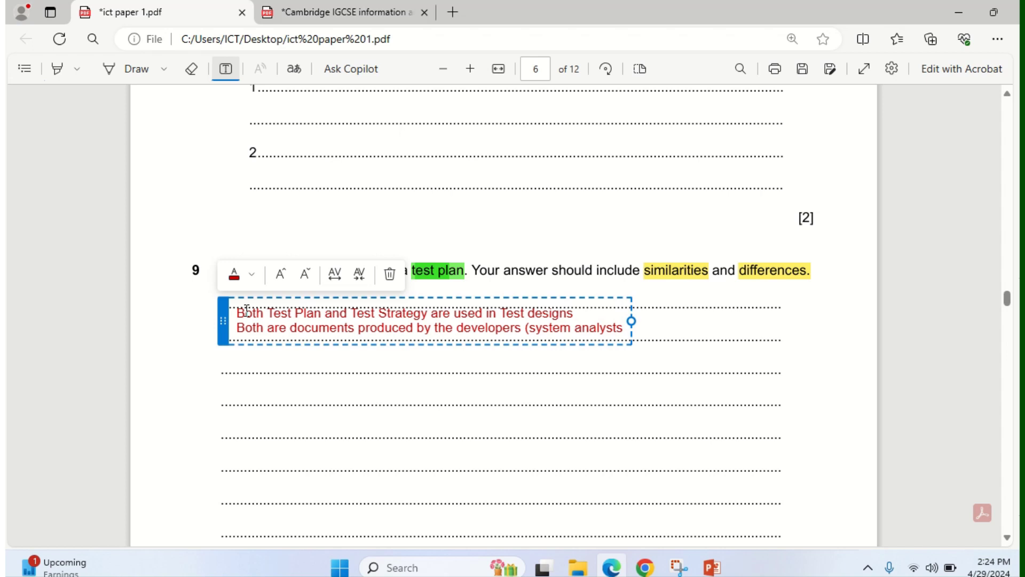
{"action": "type", "text": " /pr"}
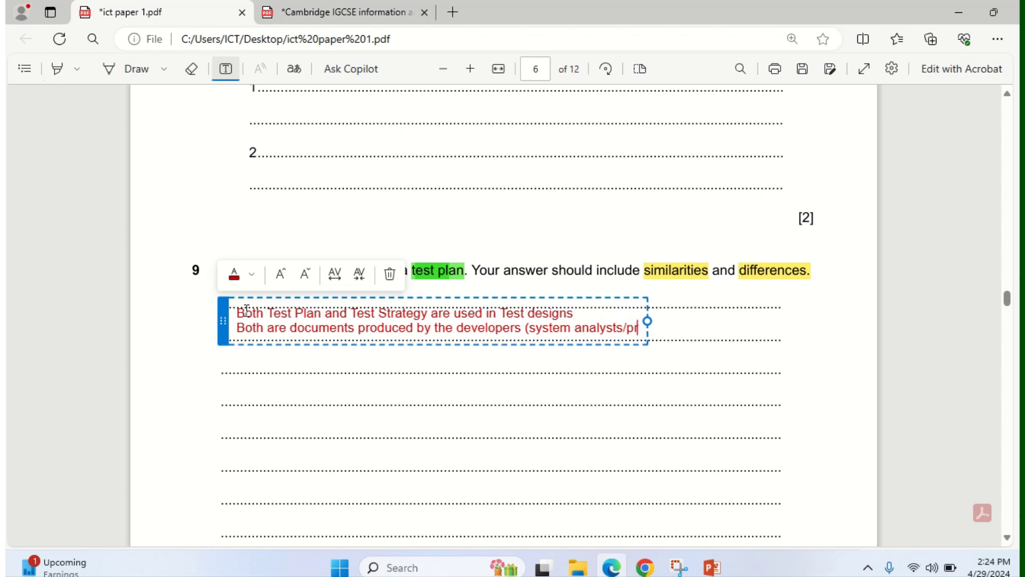
{"action": "type", "text": "ogrammers)"}
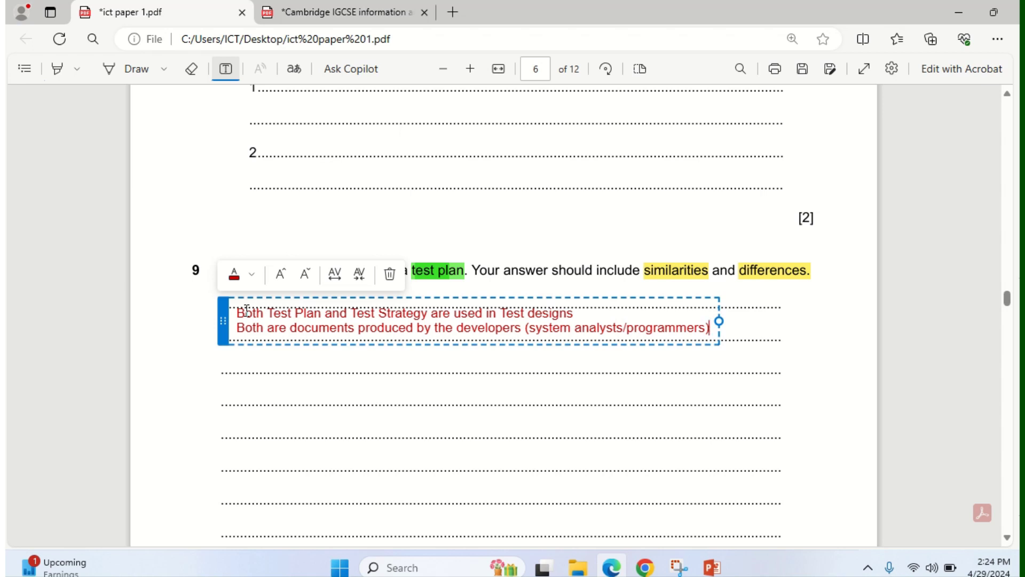
Add a third line: 'The results generated affect the implementation of the software'
{"action": "key", "text": "Return"}
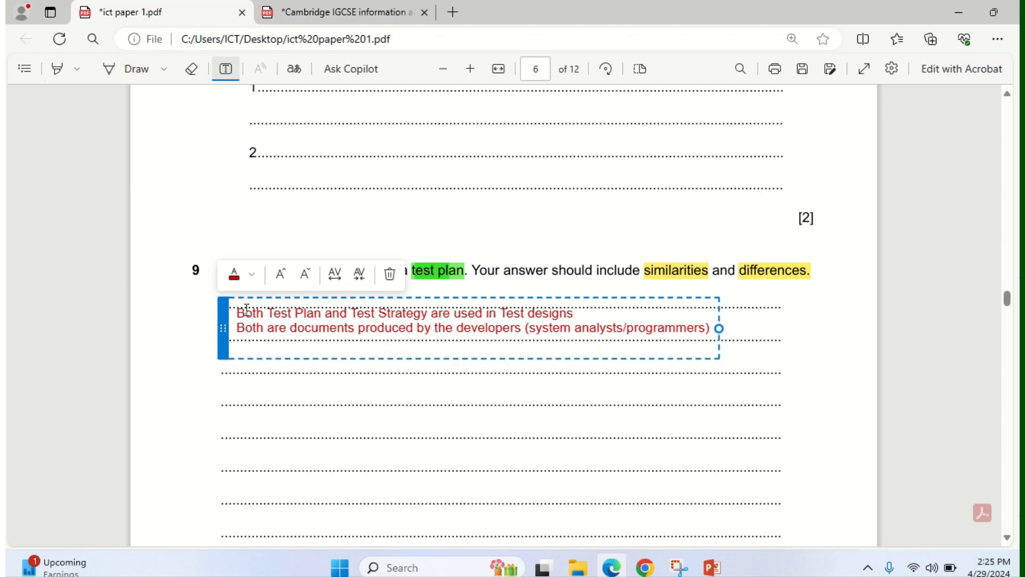
{"action": "type", "text": "The results a"}
{"action": "key", "text": "BackSpace"}
{"action": "type", "text": "ge"}
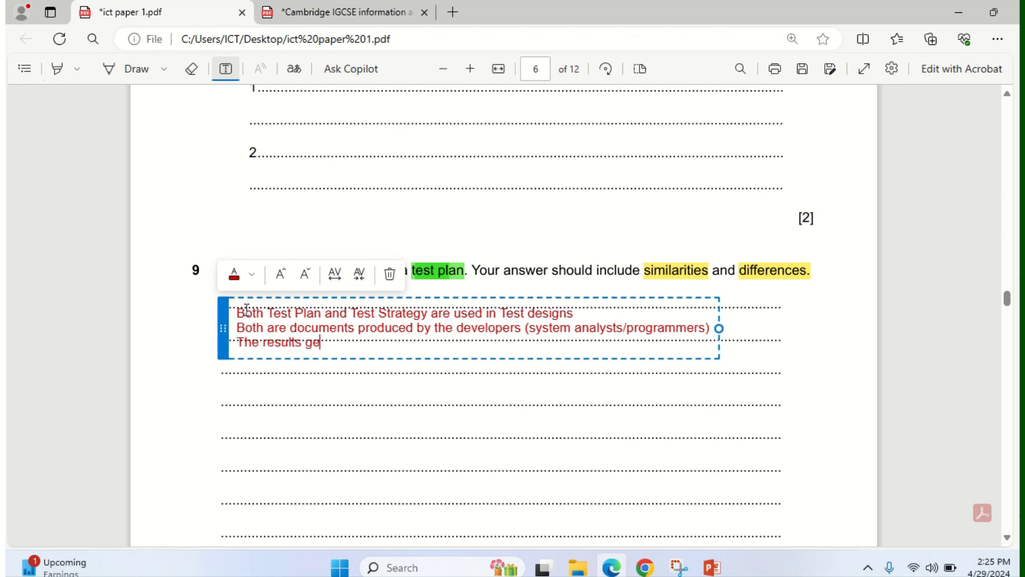
{"action": "type", "text": "nerated aff"}
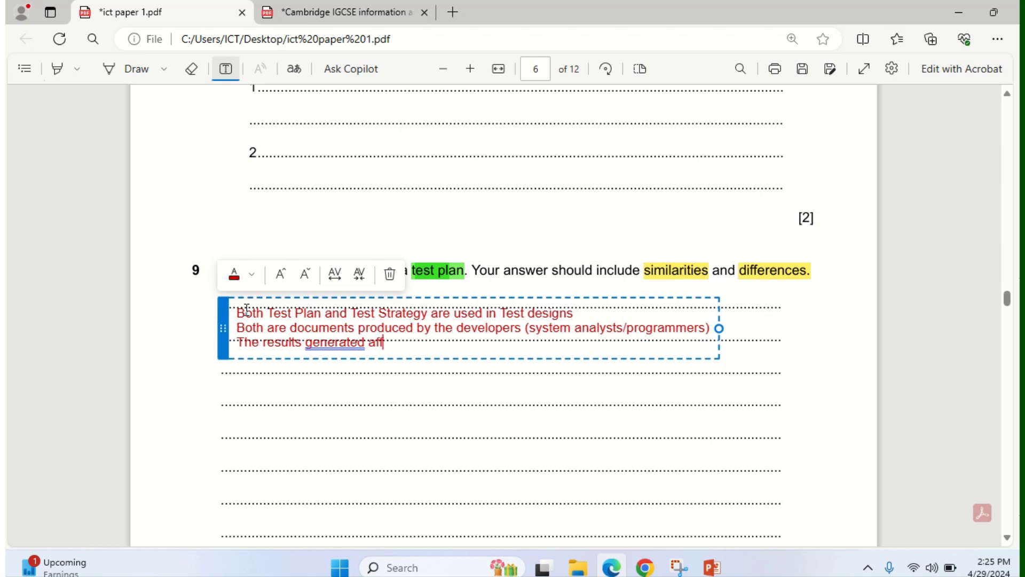
{"action": "type", "text": "ect the "}
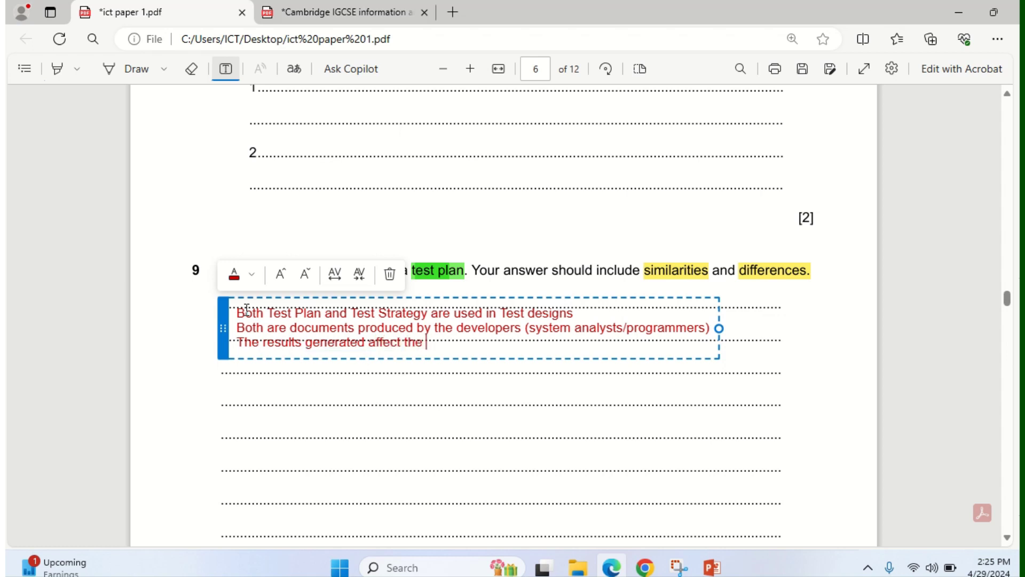
{"action": "type", "text": "implement"}
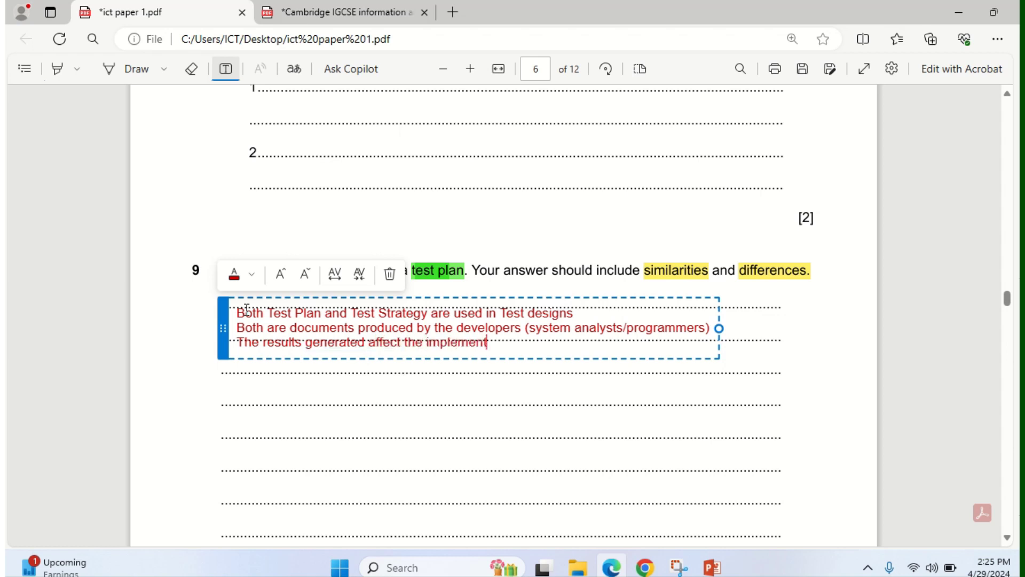
{"action": "type", "text": "ation of the sof"}
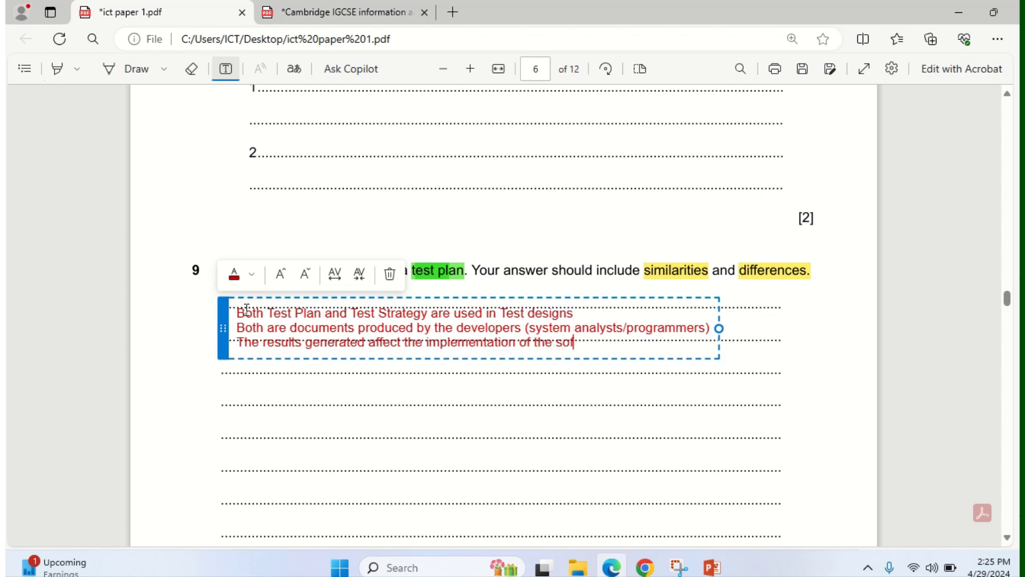
{"action": "type", "text": "tware"}
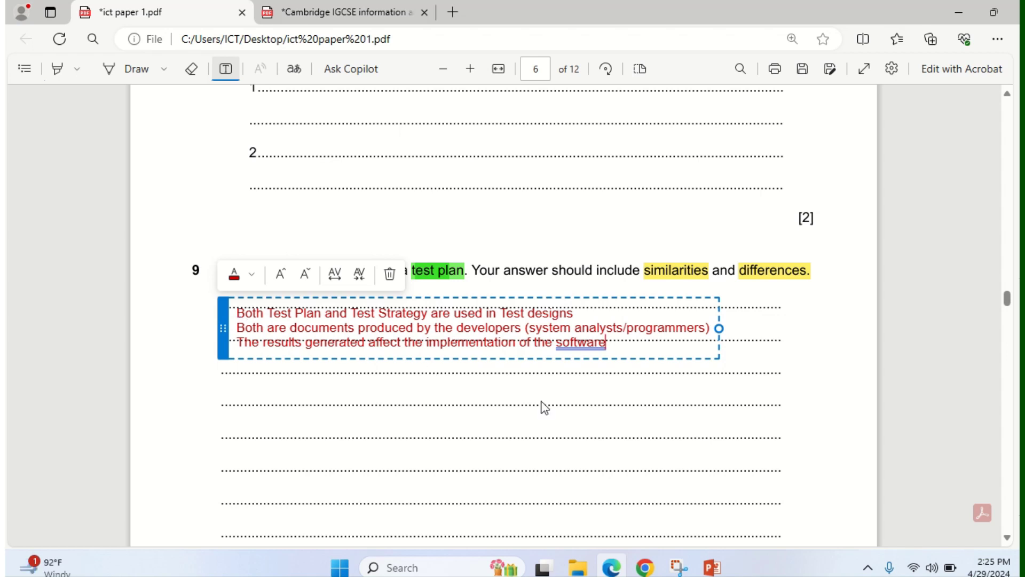
Start a second text box reading 'Test plan describes how to test/when to test/who will test'
{"action": "left_click", "coordinate": [335, 406]}
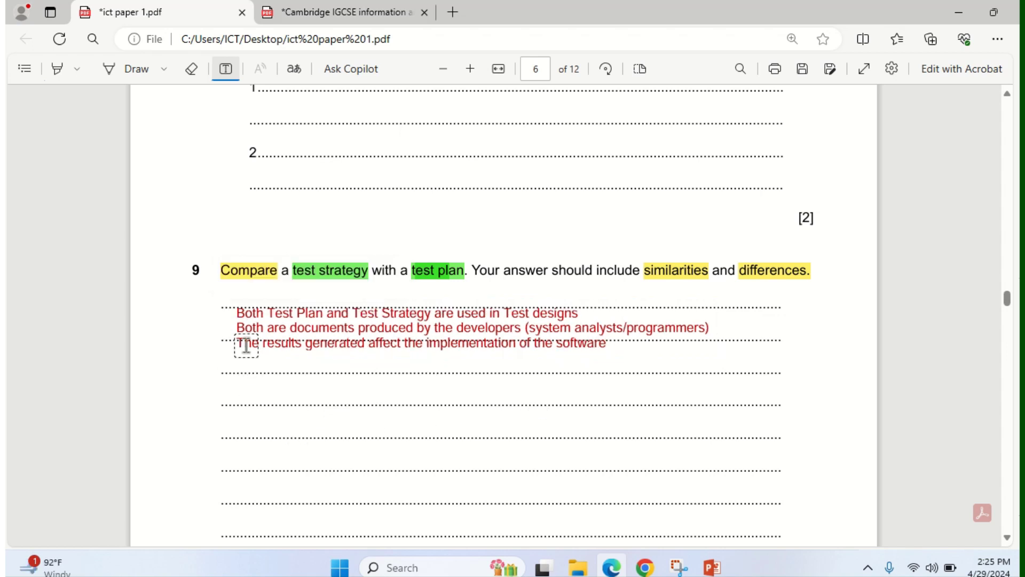
{"action": "left_click", "coordinate": [246, 394]}
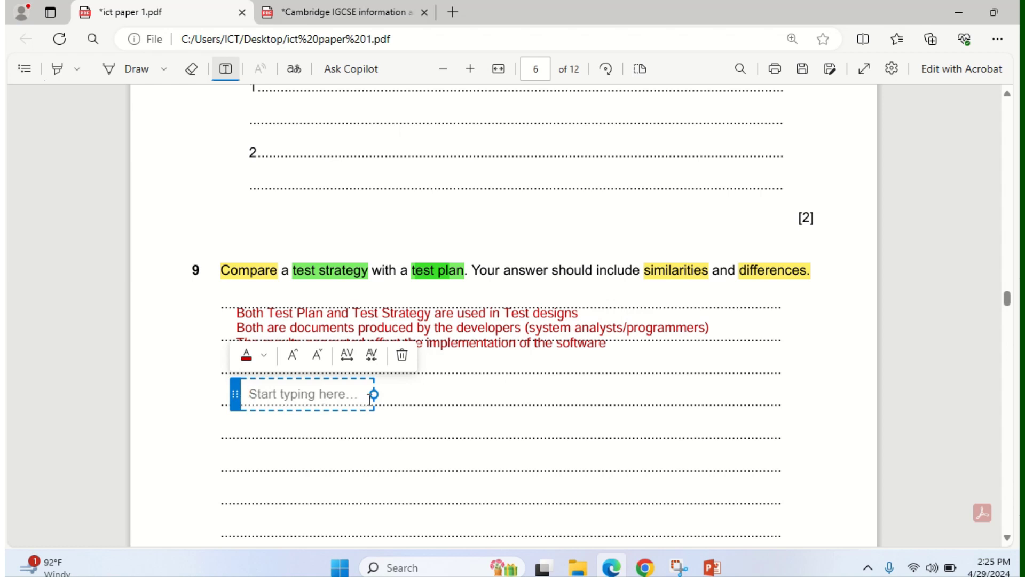
{"action": "type", "text": "T"}
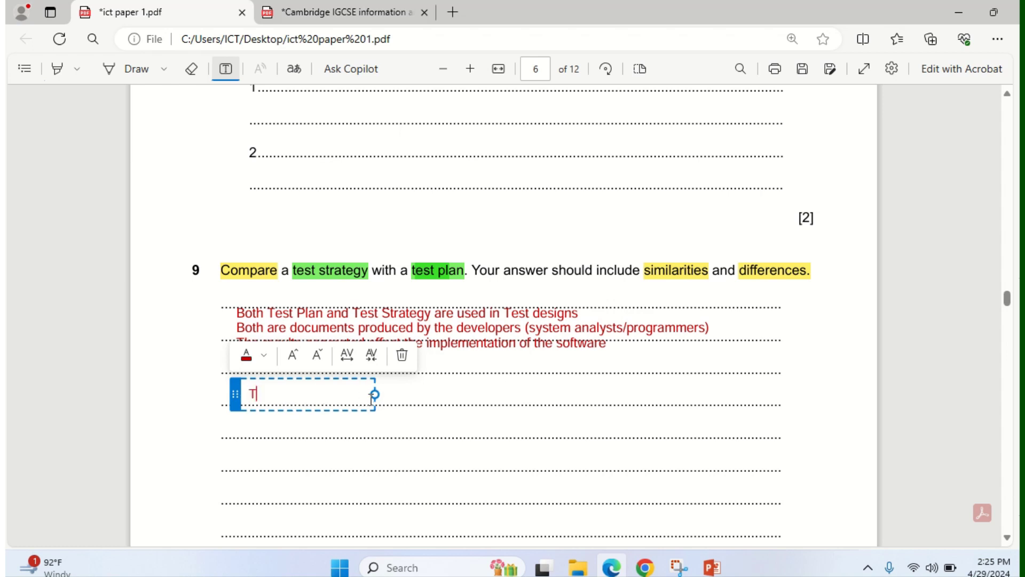
{"action": "type", "text": "est plan des"}
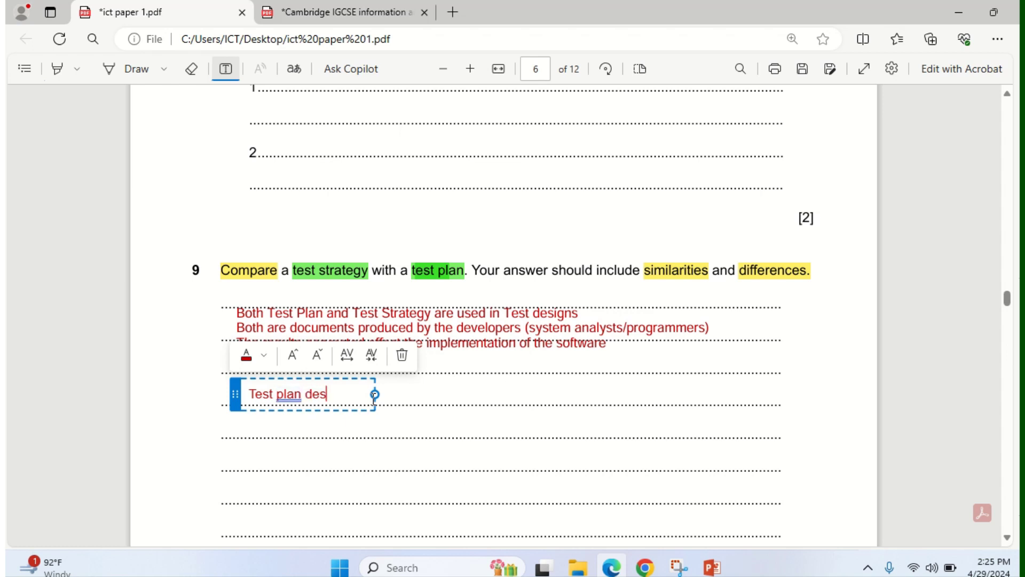
{"action": "type", "text": "cribes"}
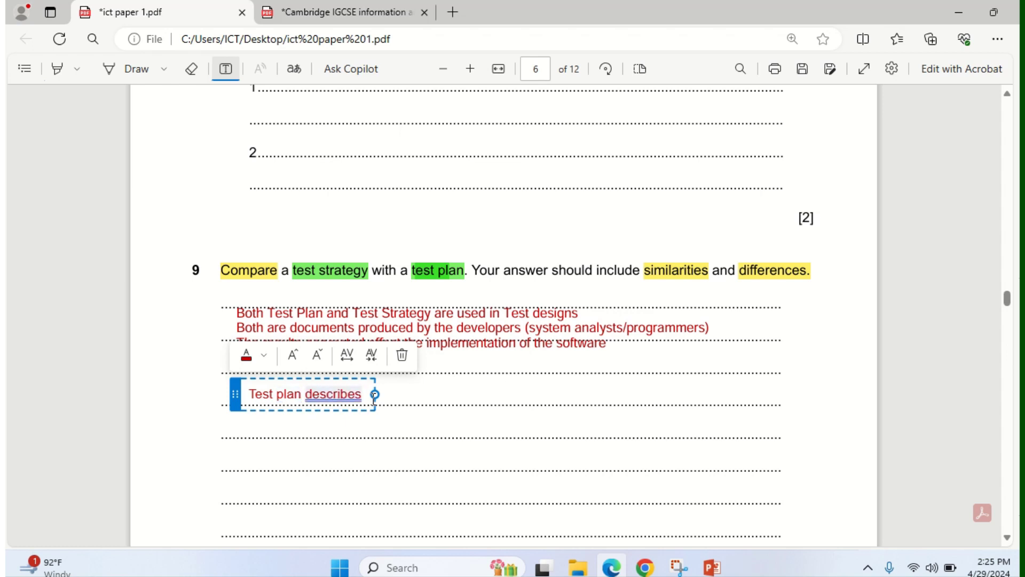
{"action": "type", "text": " how to test"}
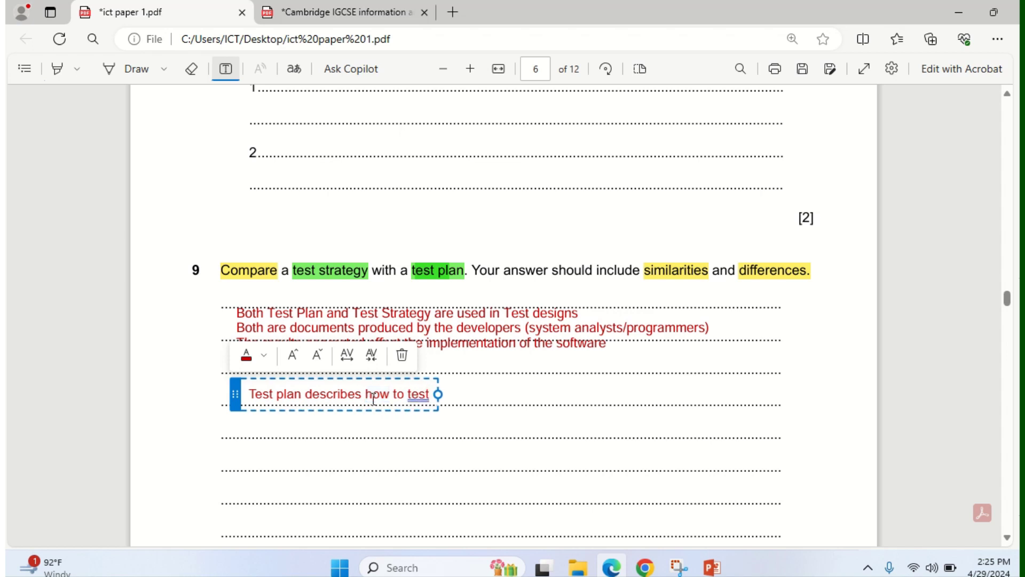
{"action": "type", "text": "/when"}
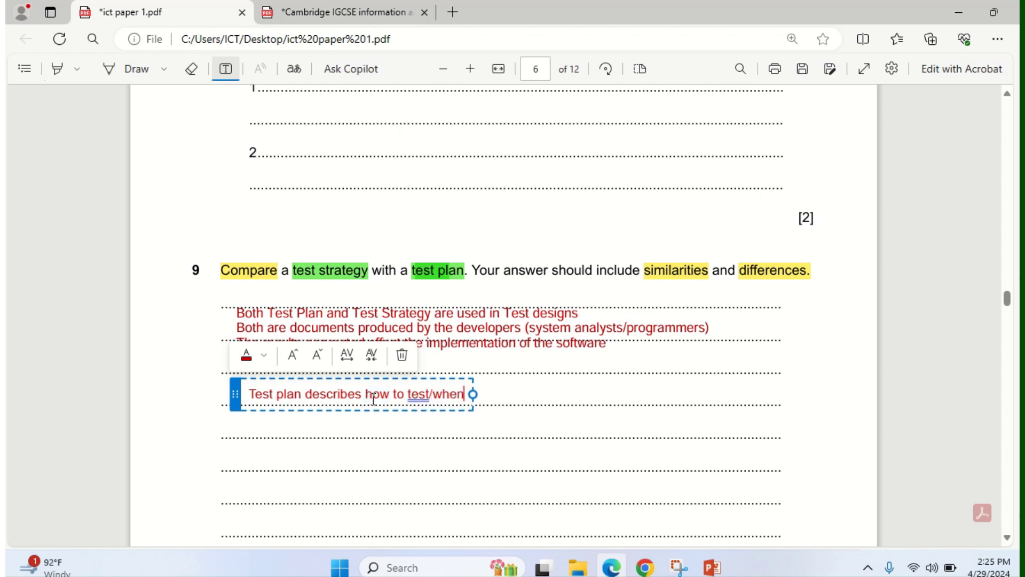
{"action": "type", "text": " to test"}
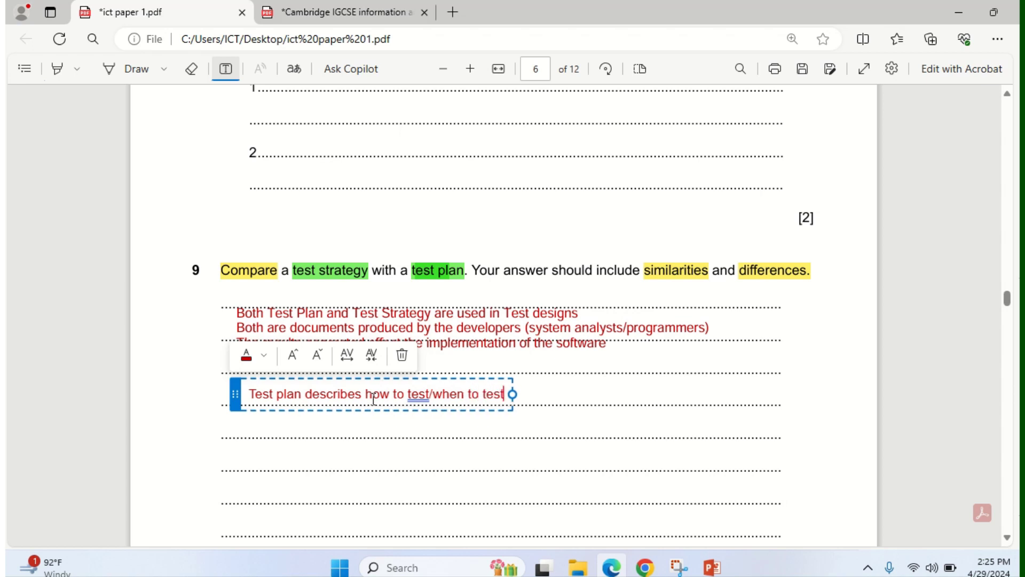
{"action": "type", "text": "/who"}
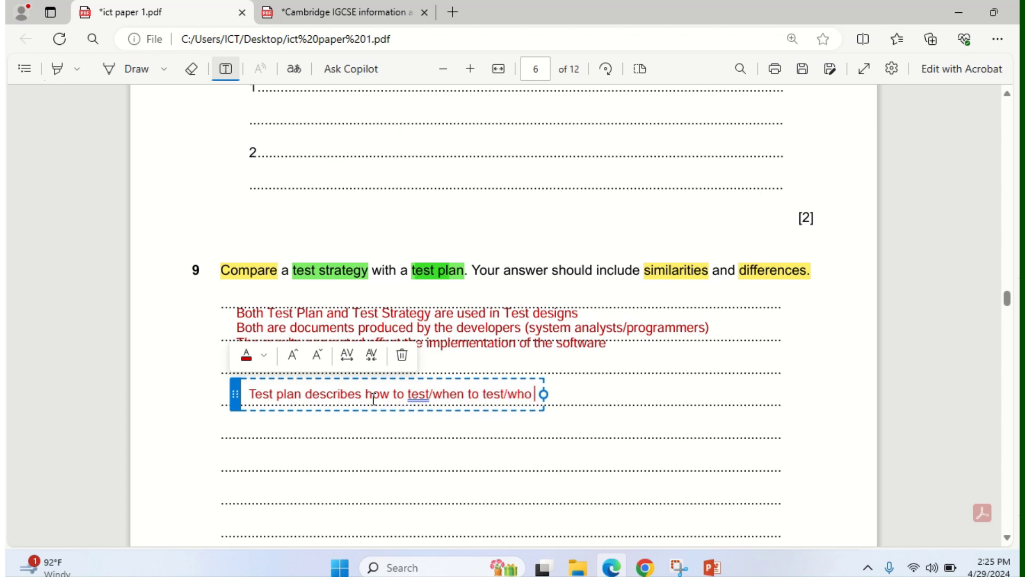
{"action": "type", "text": " will test"}
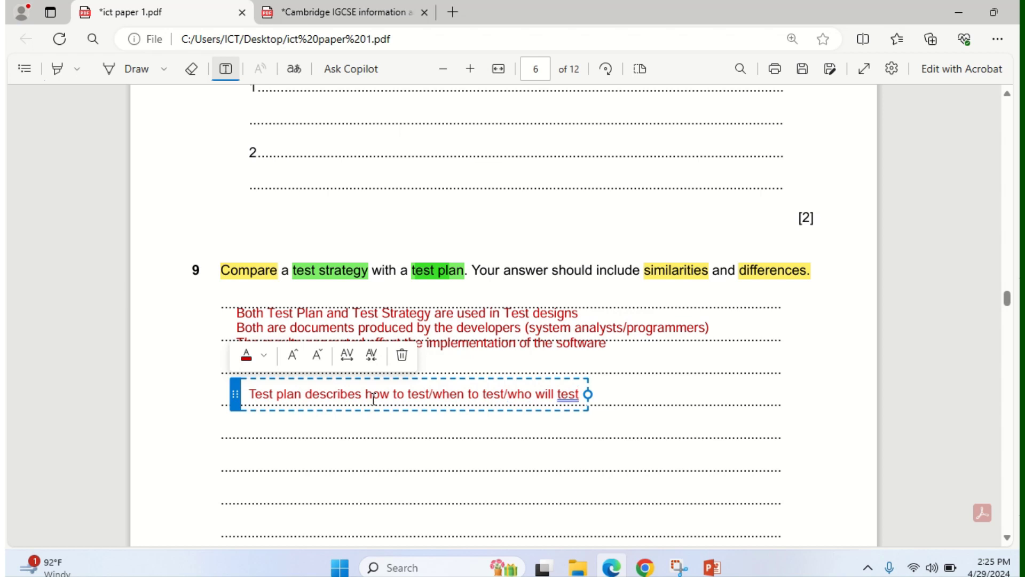
Add lines 'Test plan shows the test objectives' and 'Test plan is about the test being carried out'
{"action": "key", "text": "Return"}
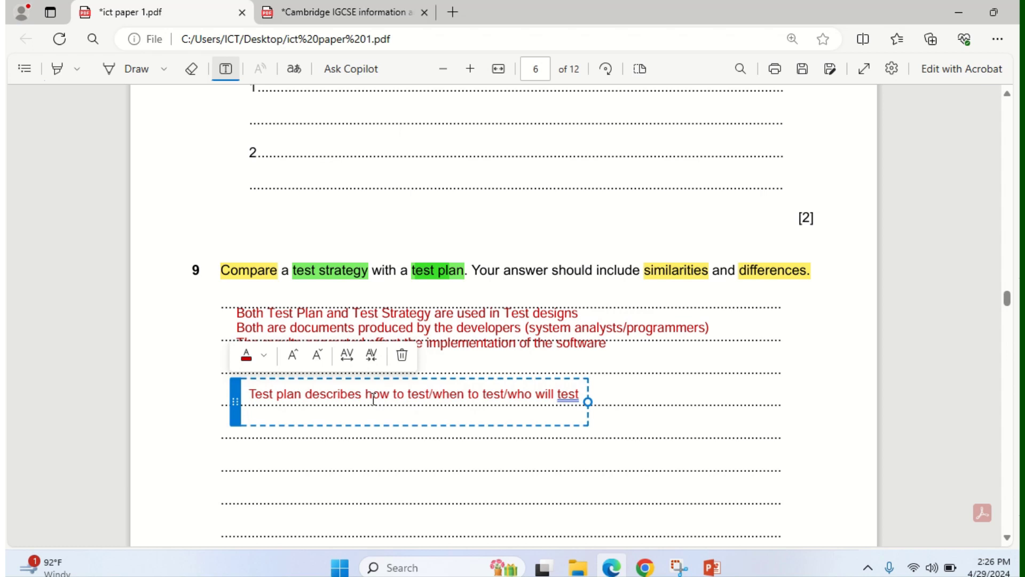
{"action": "type", "text": "Test plan shows the"}
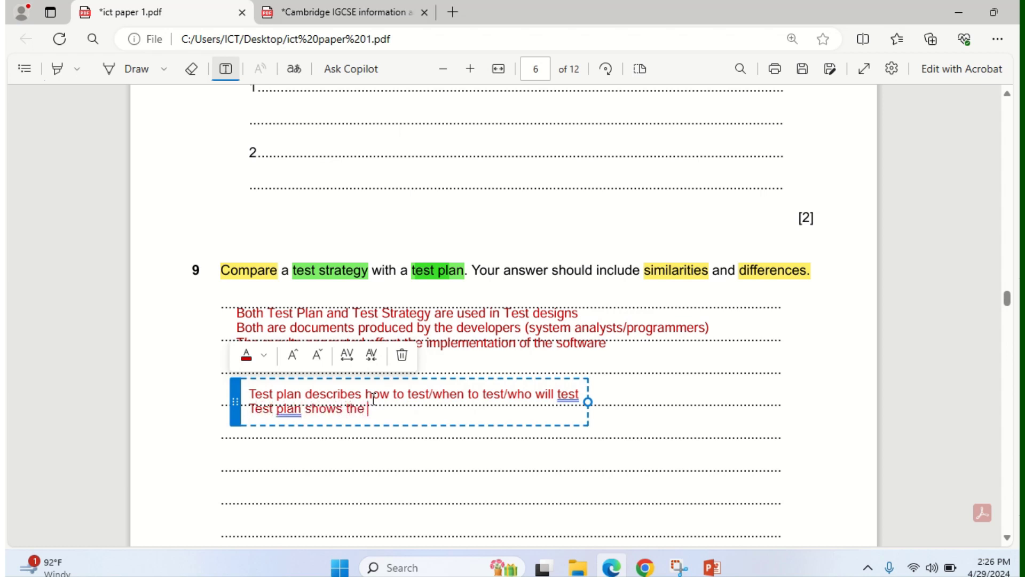
{"action": "type", "text": " test objec"}
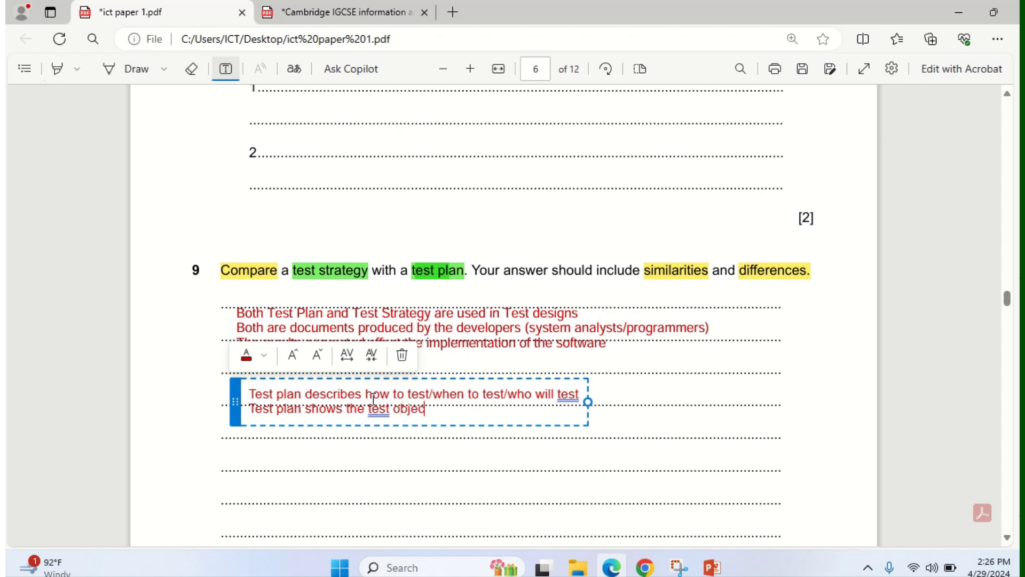
{"action": "type", "text": "tives"}
{"action": "key", "text": "Return"}
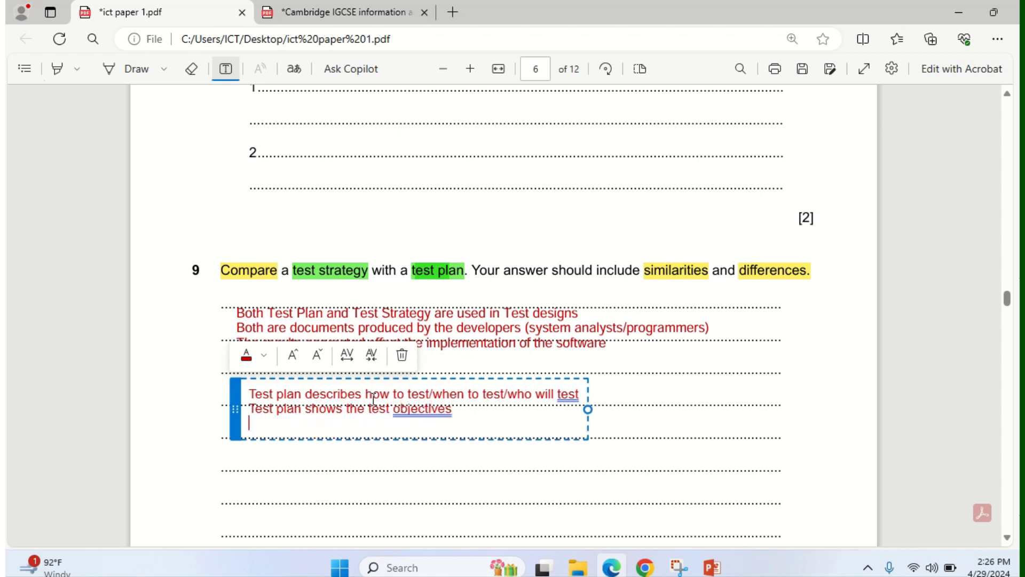
{"action": "type", "text": "Test pl"}
{"action": "type", "text": "an i"}
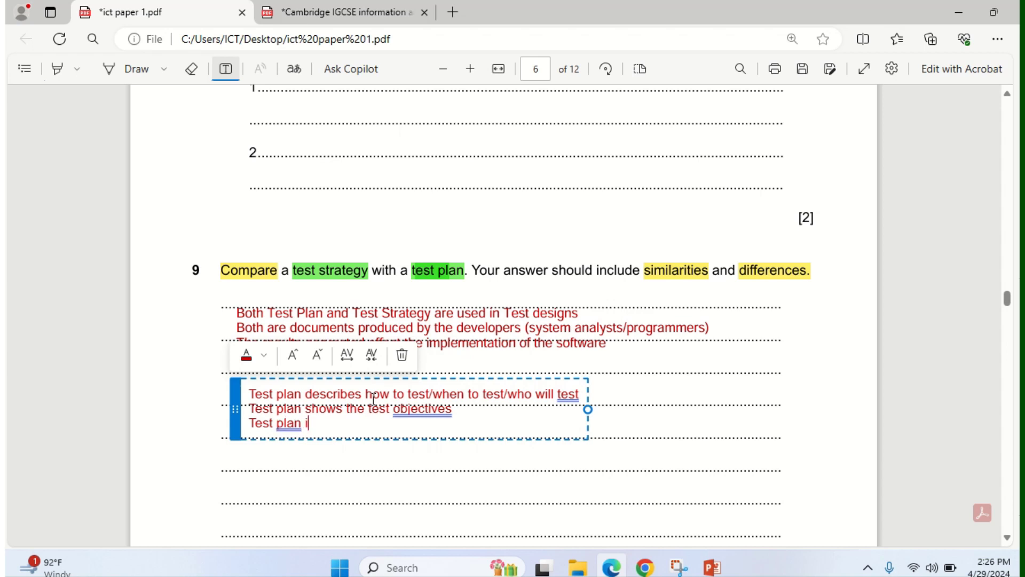
{"action": "type", "text": "s about the test "}
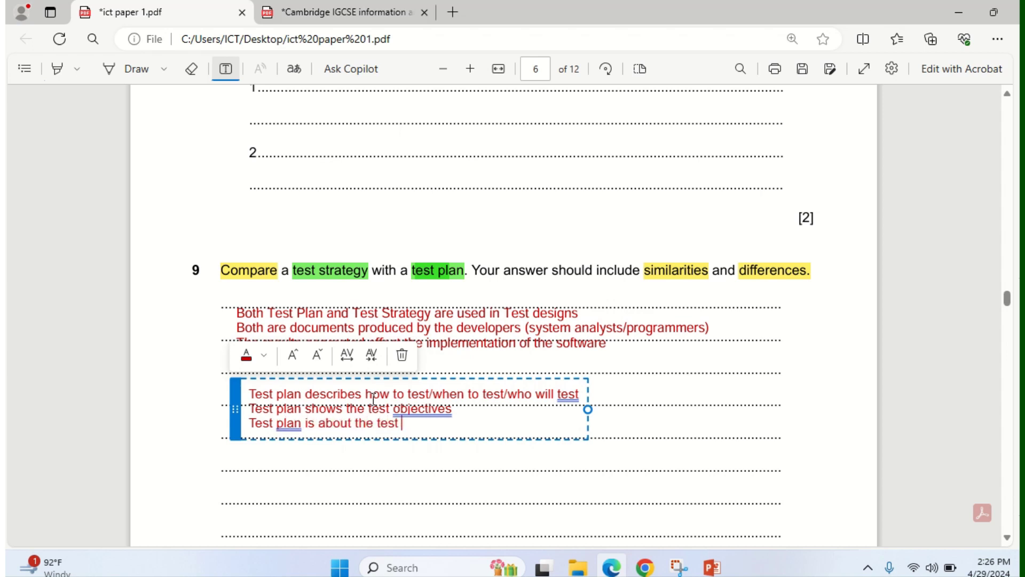
{"action": "type", "text": "being carried "}
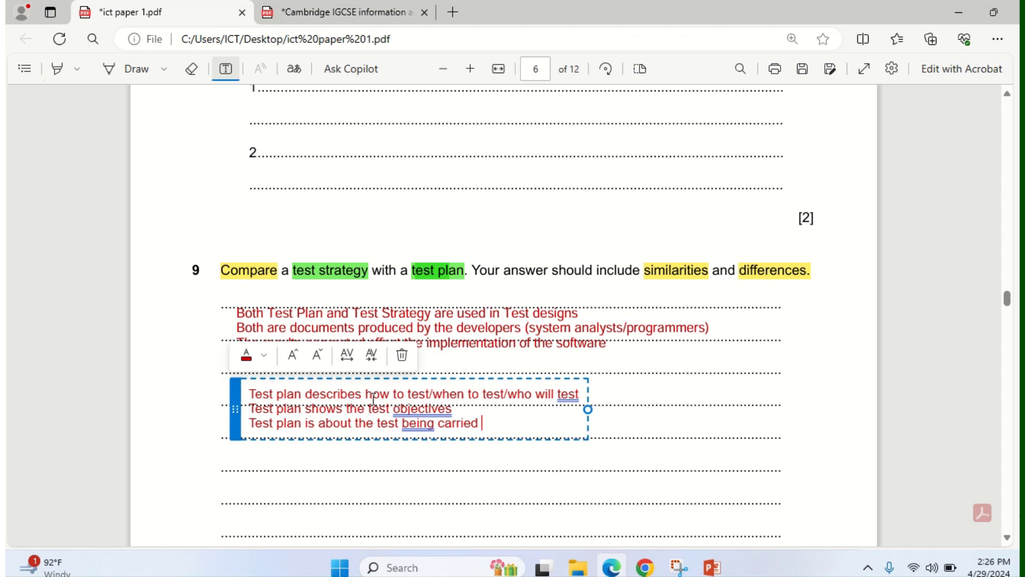
{"action": "type", "text": "out"}
Add a new line stating the test strategy is more detailed
{"action": "key", "text": "Return"}
{"action": "type", "text": "T"}
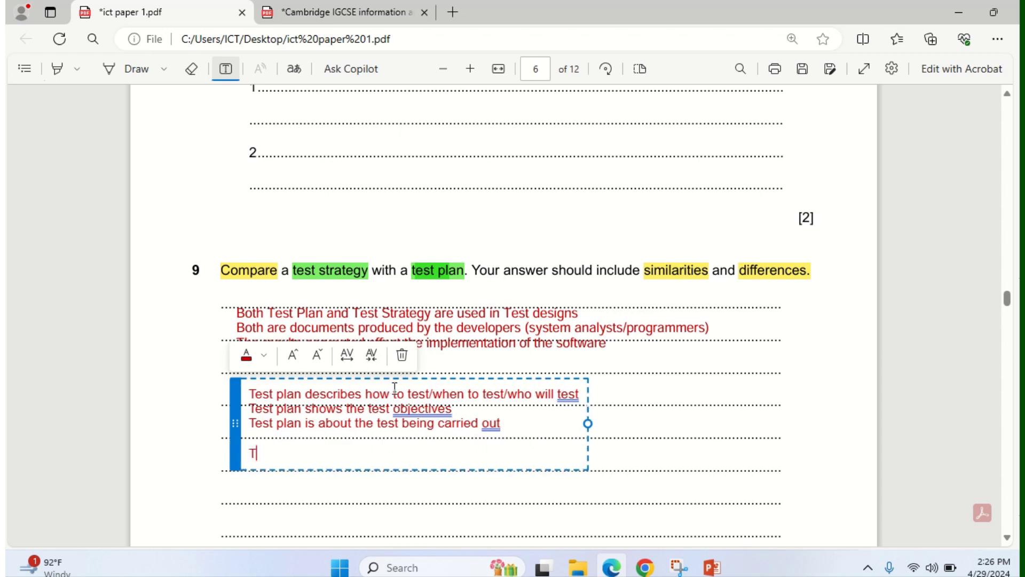
{"action": "type", "text": "est"}
{"action": "type", "text": " s5r"}
{"action": "type", "text": "trag"}
{"action": "type", "text": "gy"}
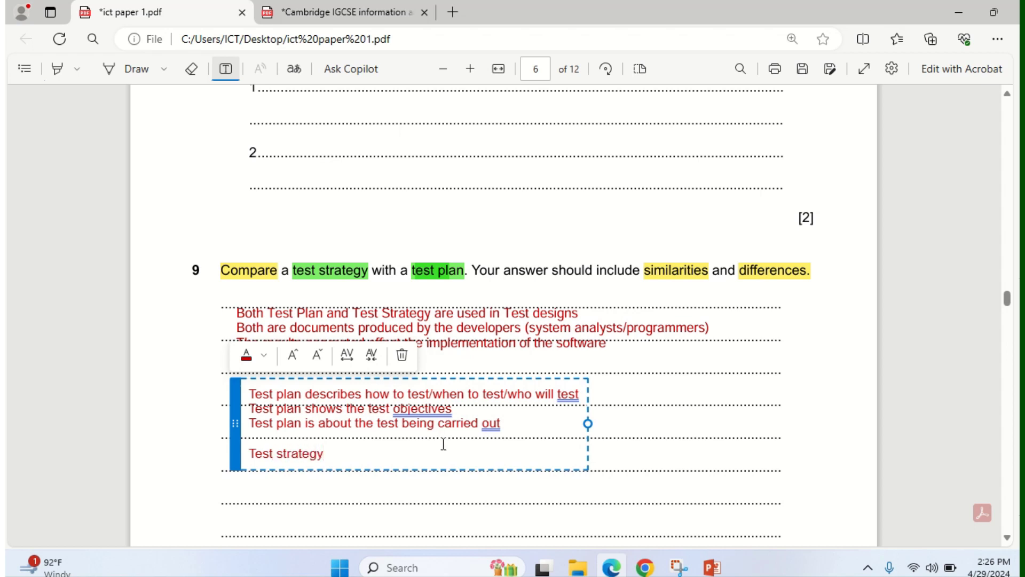
{"action": "scroll", "coordinate": [442, 442], "scroll_direction": "up", "scroll_amount": 1}
{"action": "scroll", "coordinate": [318, 469], "scroll_direction": "up", "scroll_amount": 1}
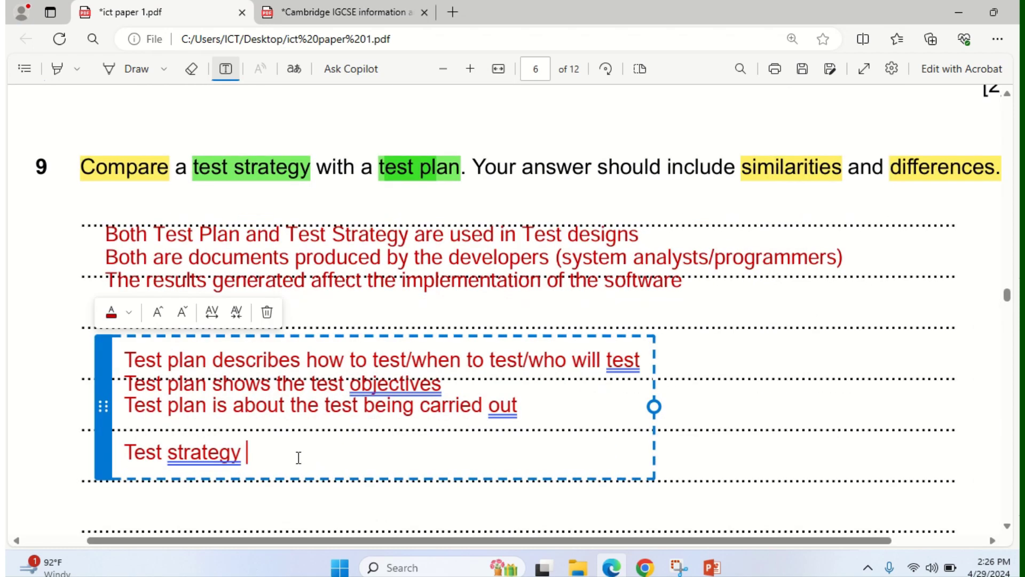
{"action": "type", "text": "is more detain"}
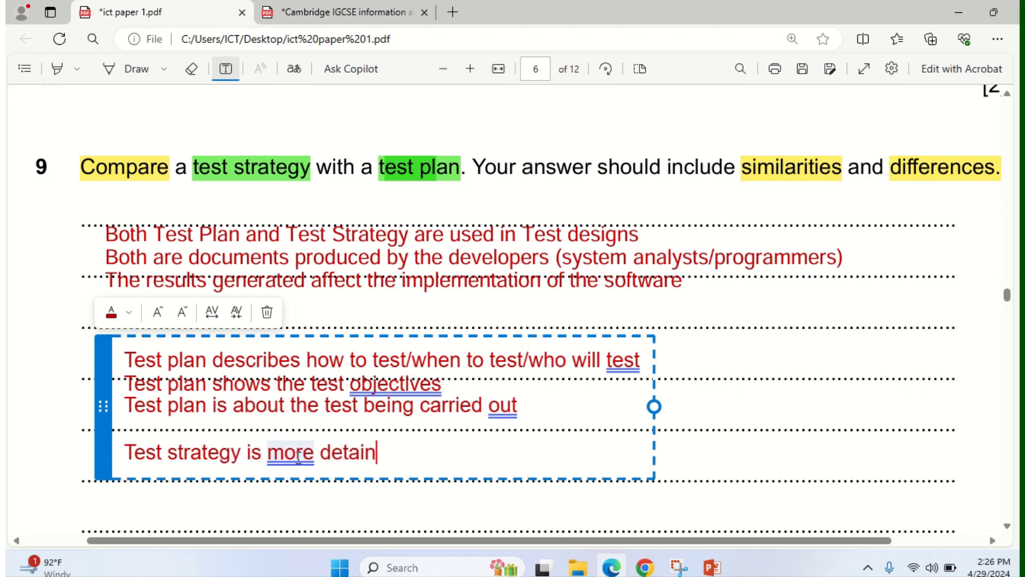
{"action": "key", "text": "BackSpace"}
{"action": "type", "text": "led"}
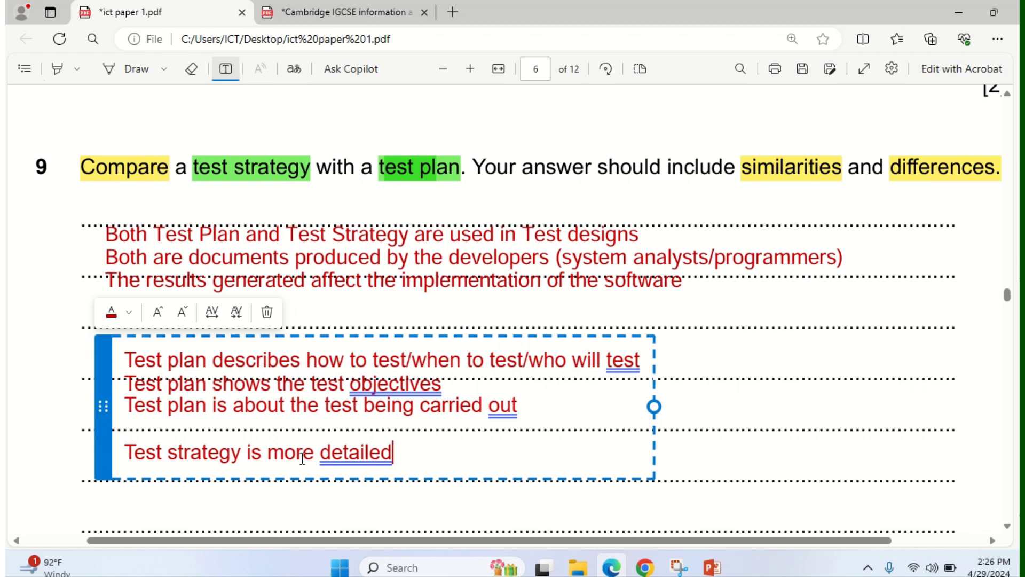
Add 'It shows the methods to be used to test it' and 'a set of instructions which explain the test design'
{"action": "key", "text": "Return"}
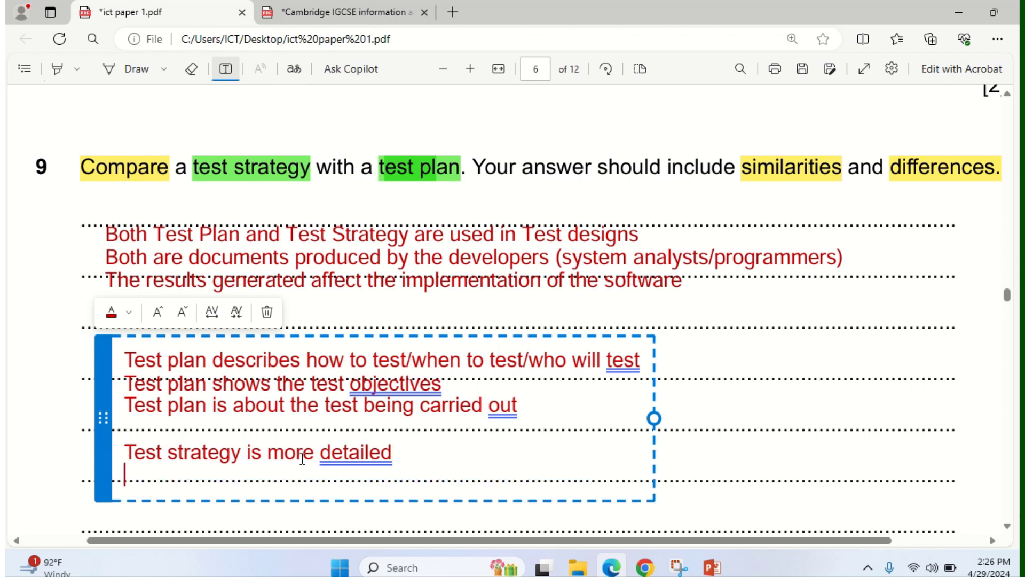
{"action": "type", "text": "It shows t"}
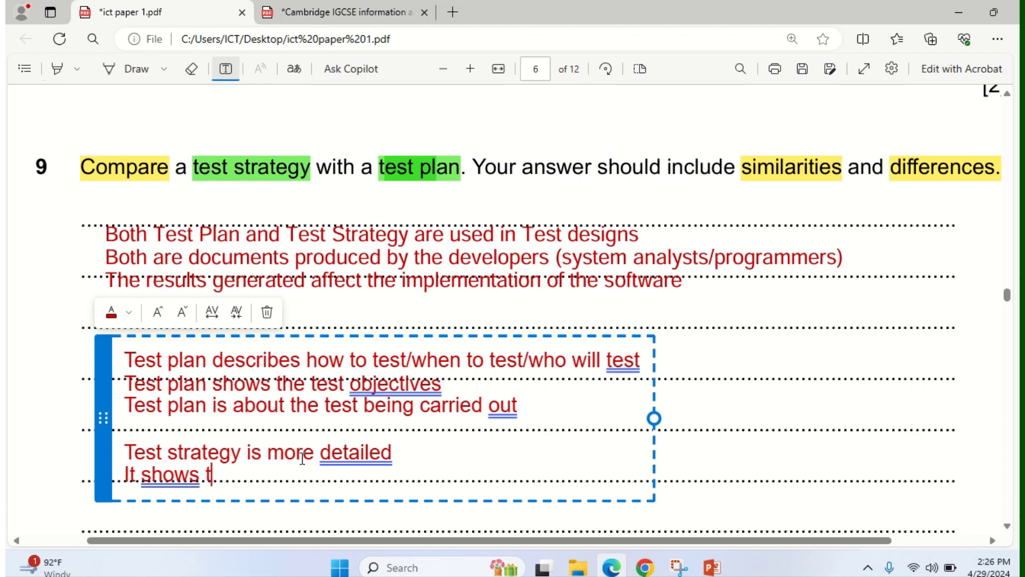
{"action": "type", "text": "he methods to be used to test it"}
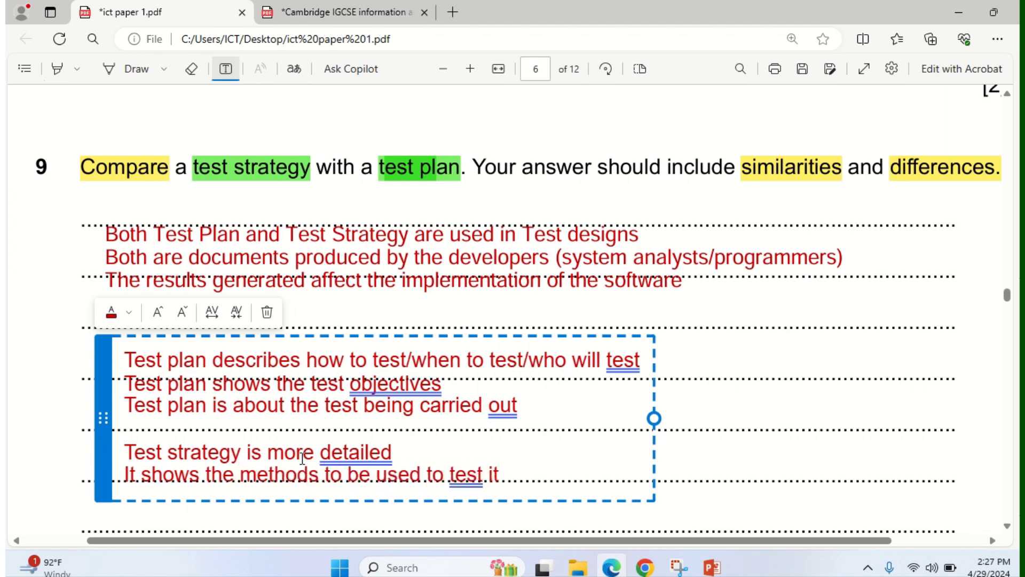
{"action": "key", "text": "Return"}
{"action": "type", "text": "Th"}
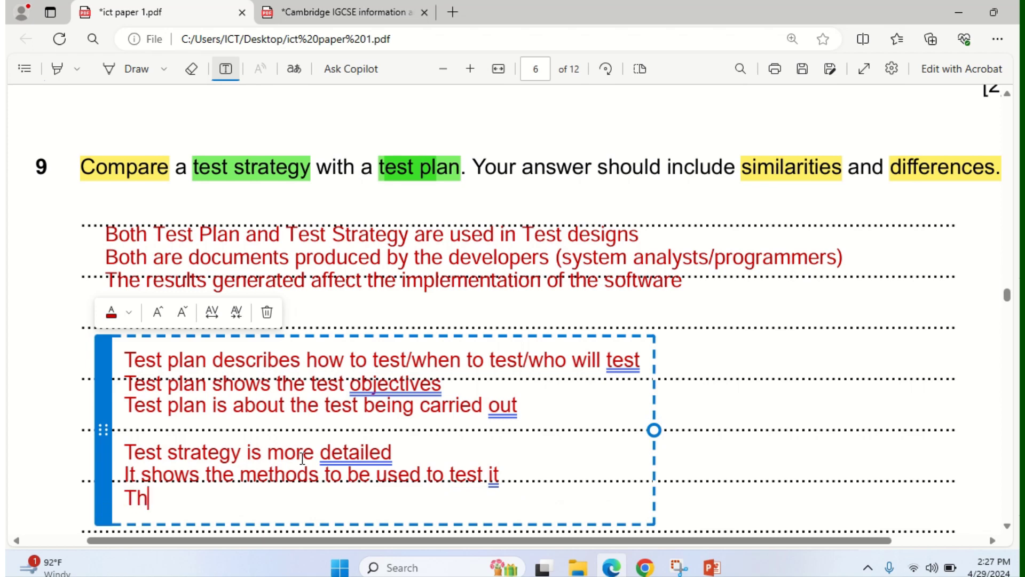
{"action": "type", "text": "e test strage"}
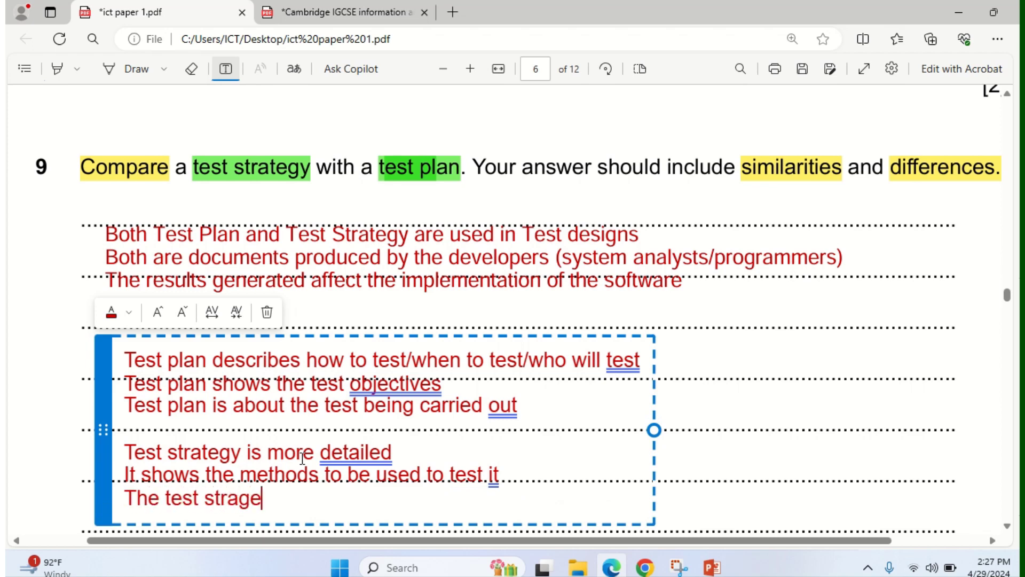
{"action": "key", "text": "BackSpace"}
{"action": "key", "text": "BackSpace"}
{"action": "type", "text": "tegy "}
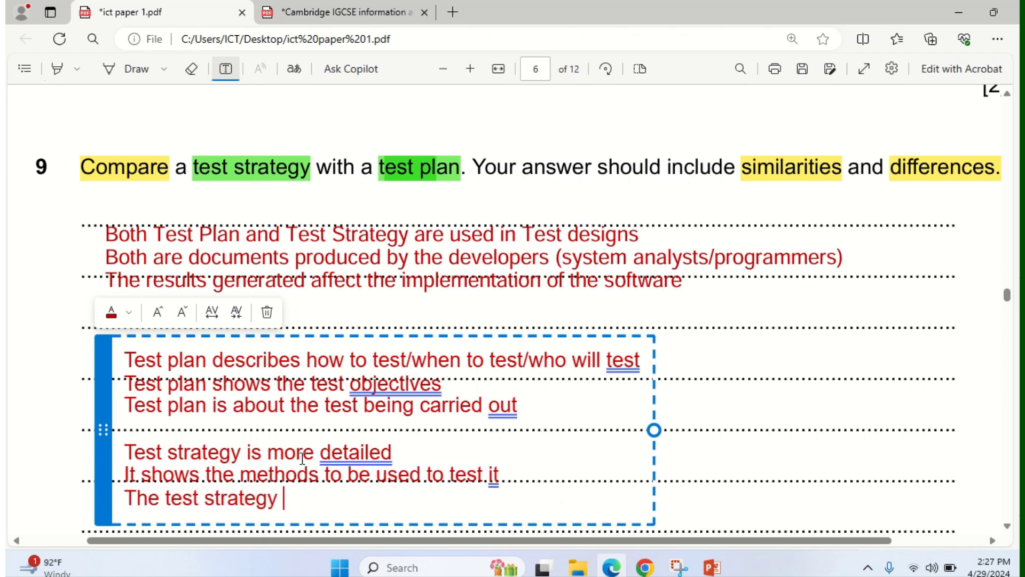
{"action": "type", "text": "is a st of insgt"}
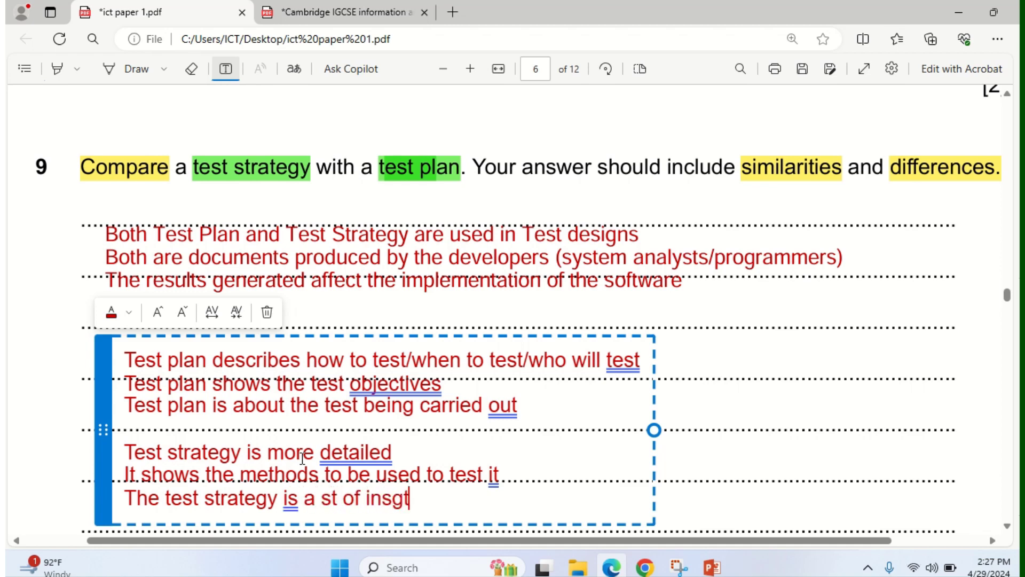
{"action": "type", "text": "ruct"}
{"action": "key", "text": "BackSpace"}
{"action": "key", "text": "BackSpace"}
{"action": "key", "text": "BackSpace"}
{"action": "key", "text": "BackSpace"}
{"action": "key", "text": "BackSpace"}
{"action": "key", "text": "BackSpace"}
{"action": "key", "text": "BackSpace"}
{"action": "key", "text": "BackSpace"}
{"action": "key", "text": "BackSpace"}
{"action": "key", "text": "BackSpace"}
{"action": "key", "text": "BackSpace"}
{"action": "key", "text": "BackSpace"}
{"action": "key", "text": "BackSpace"}
{"action": "type", "text": "et of"}
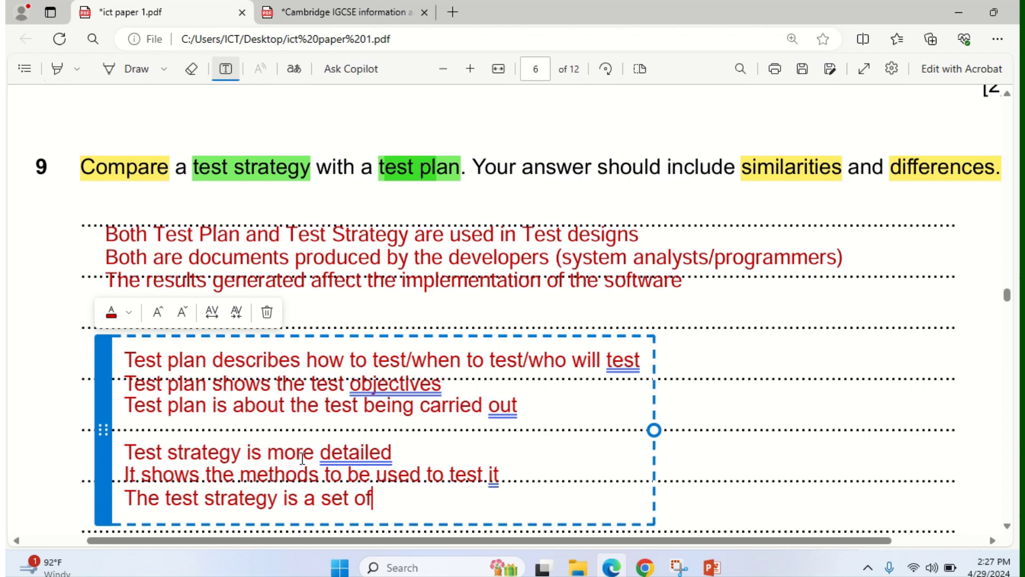
{"action": "type", "text": " instruction"}
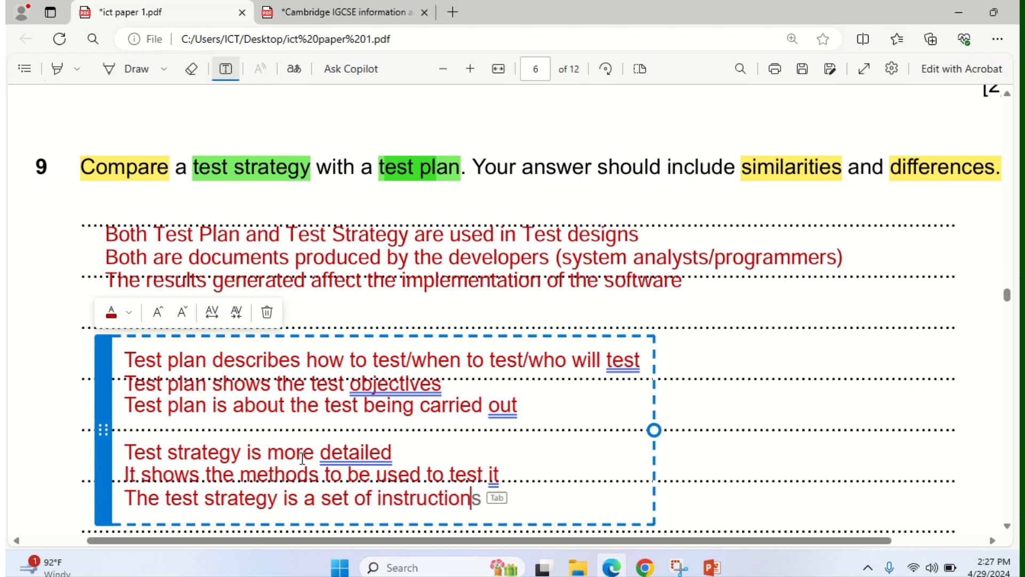
{"action": "type", "text": "s which explain "}
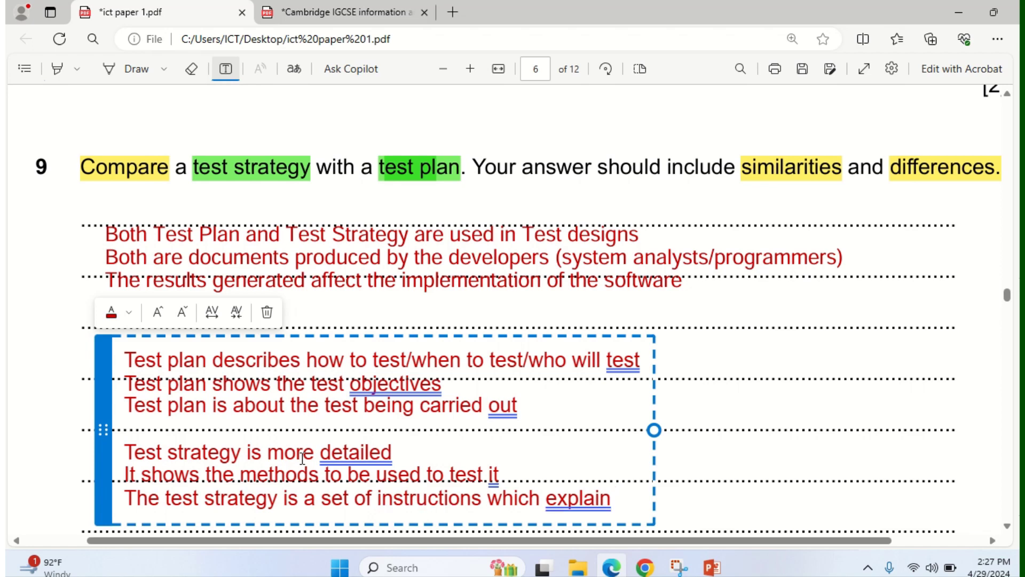
{"action": "type", "text": "the test des"}
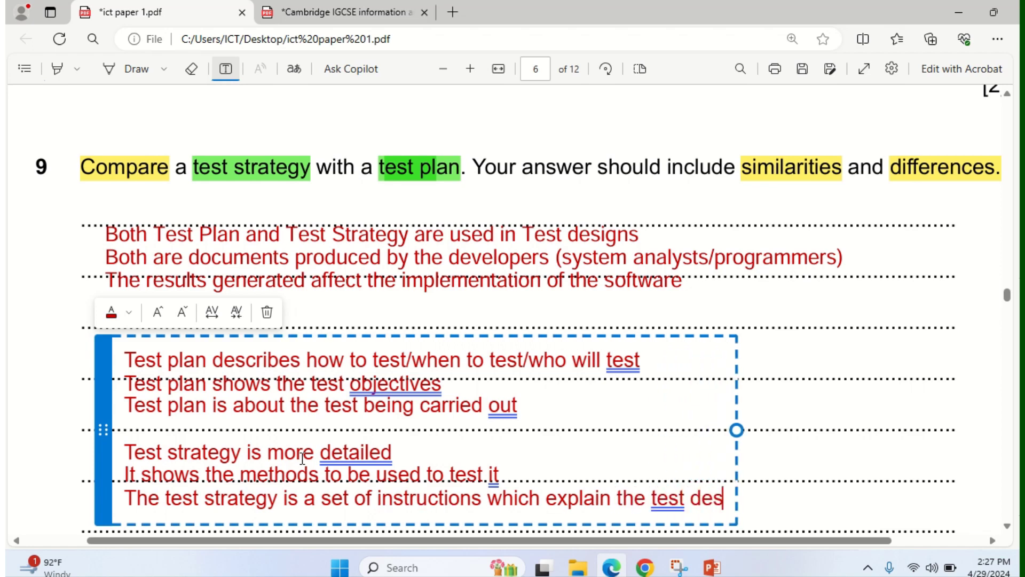
{"action": "type", "text": "ign"}
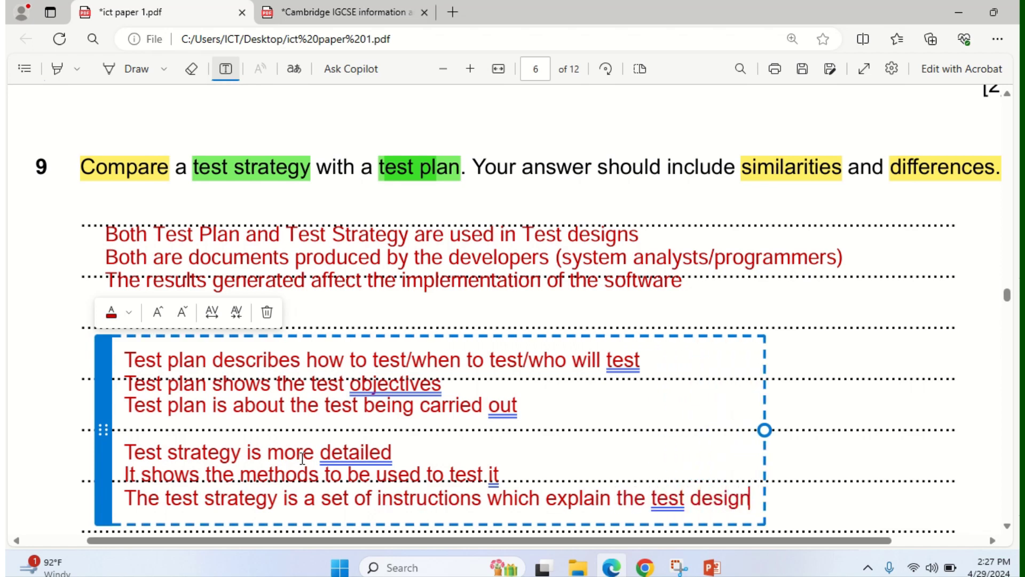
Add 'The test strategy determines how the test should be carried out.'
{"action": "key", "text": "Return"}
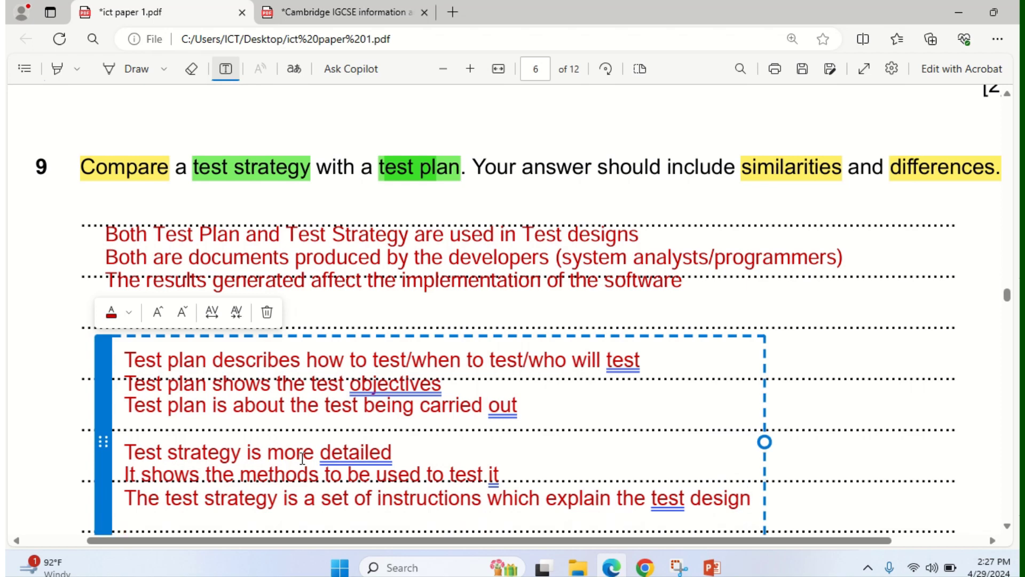
{"action": "type", "text": "The test s"}
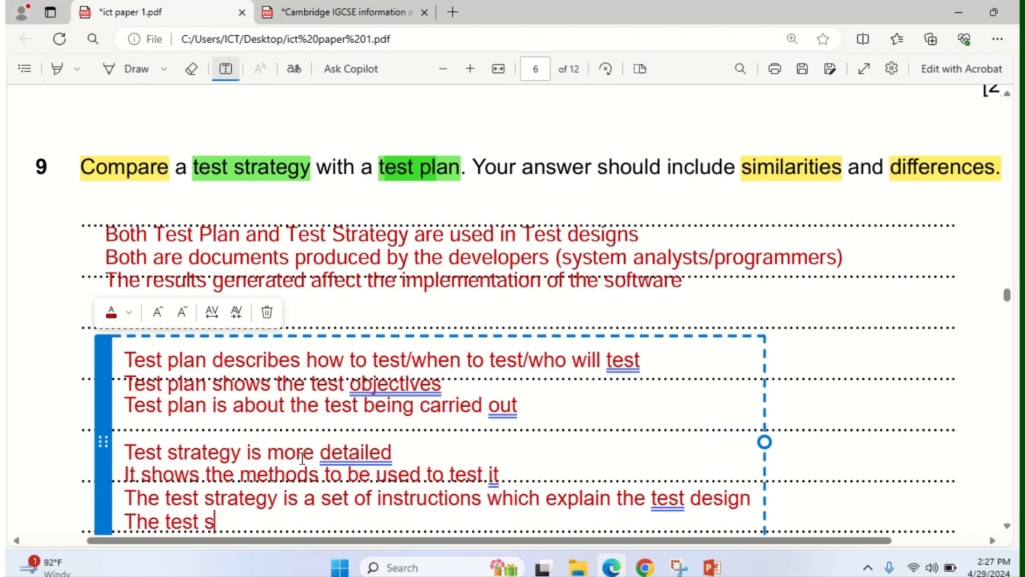
{"action": "type", "text": "trategy "}
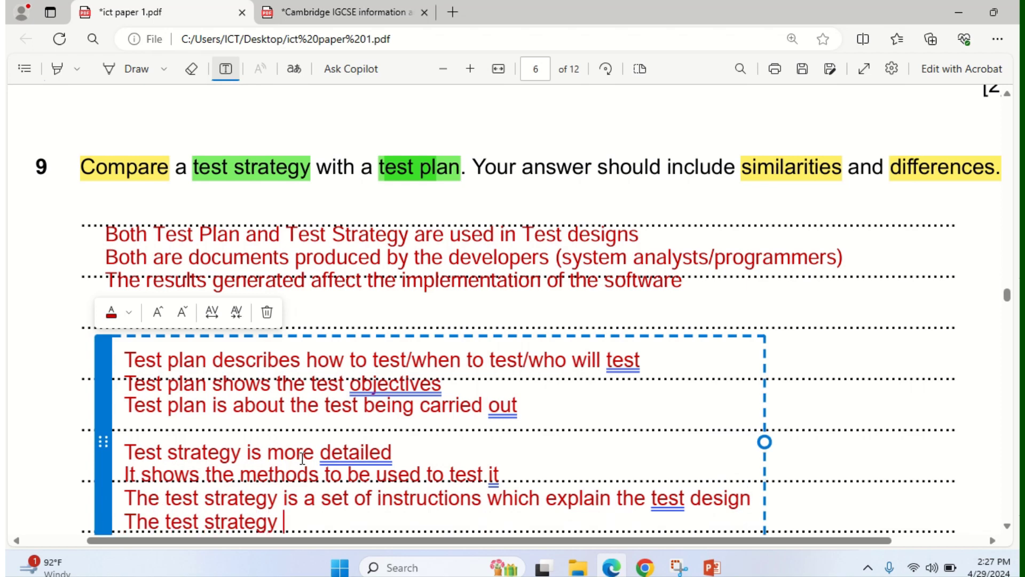
{"action": "type", "text": "determines "}
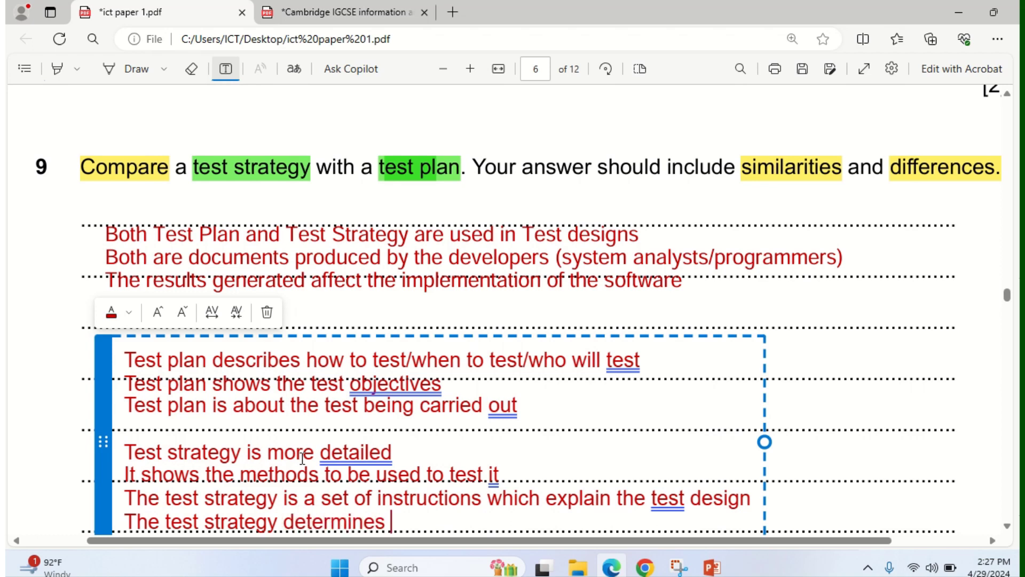
{"action": "type", "text": "how the te"}
{"action": "key", "text": "BackSpace"}
{"action": "type", "text": "tes"}
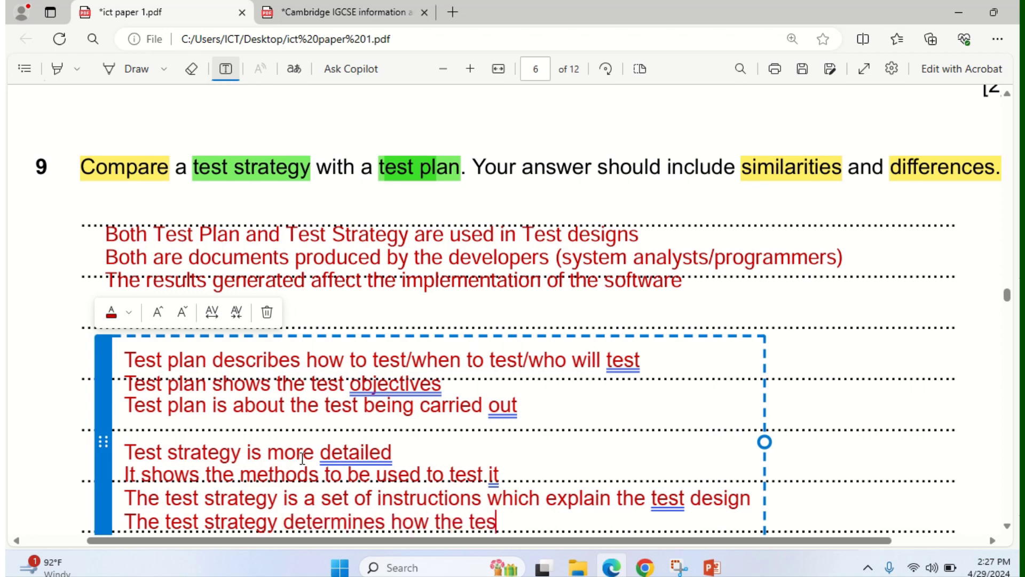
{"action": "type", "text": "t should be carri"}
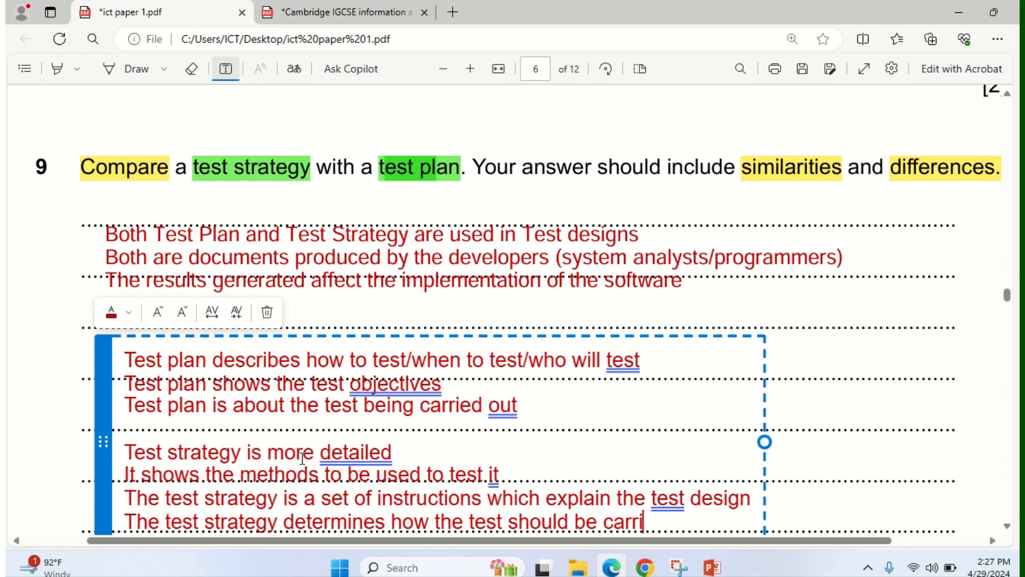
{"action": "type", "text": "ed out."}
Add a line saying it states what type of technique to follow and which modules to test
{"action": "key", "text": "Return"}
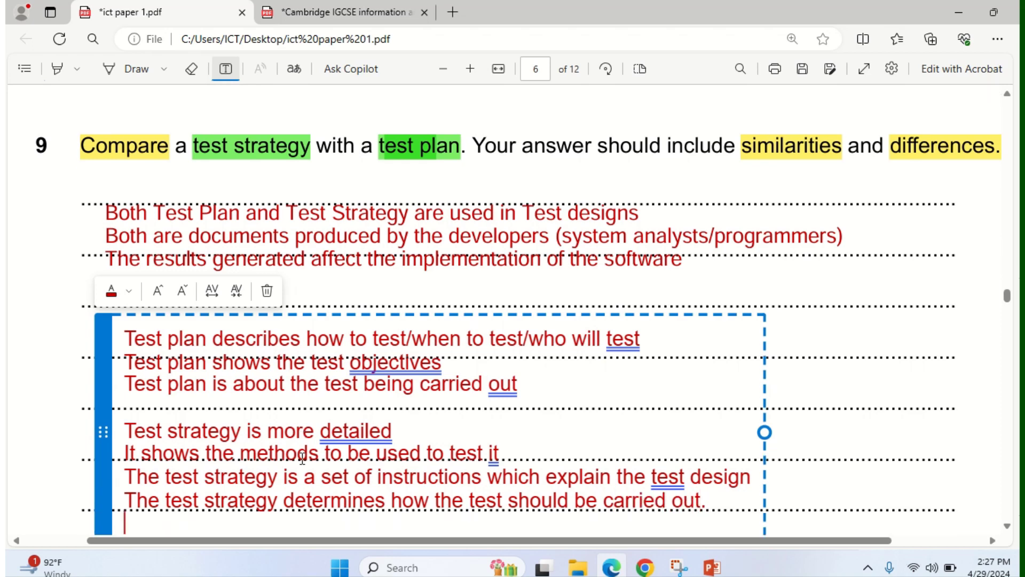
{"action": "type", "text": "It state"}
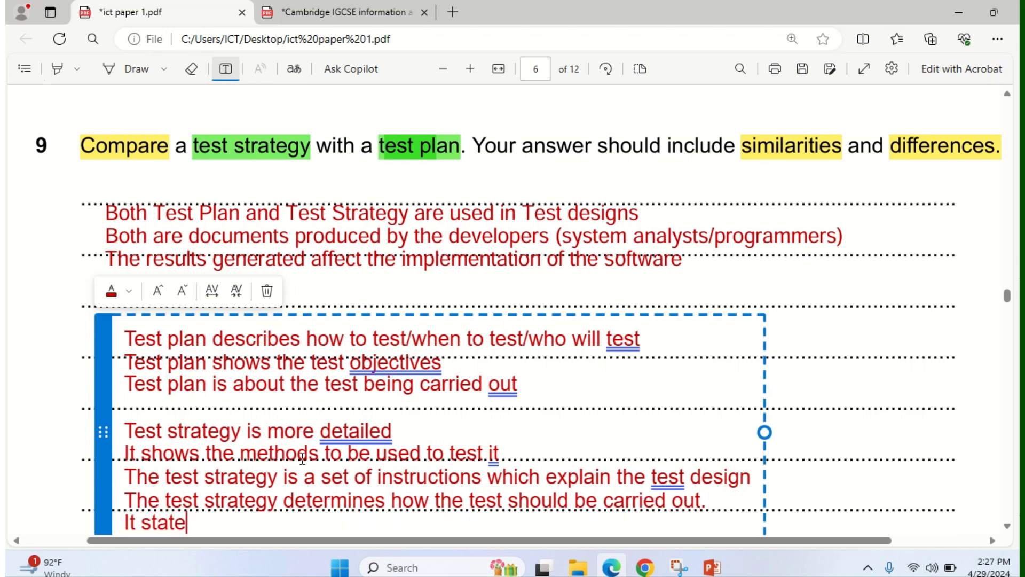
{"action": "type", "text": "s whaty t"}
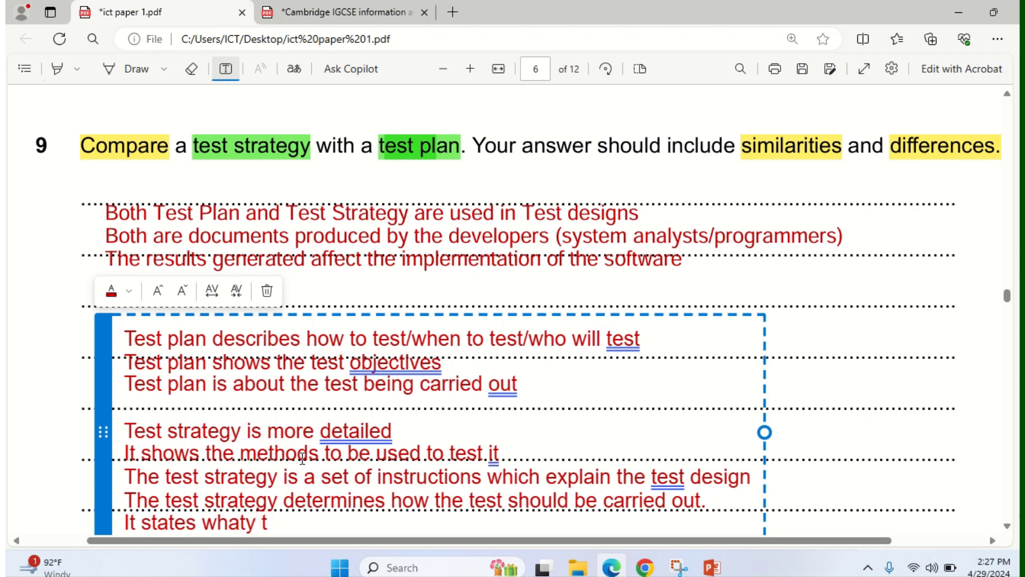
{"action": "type", "text": "ype of tech"}
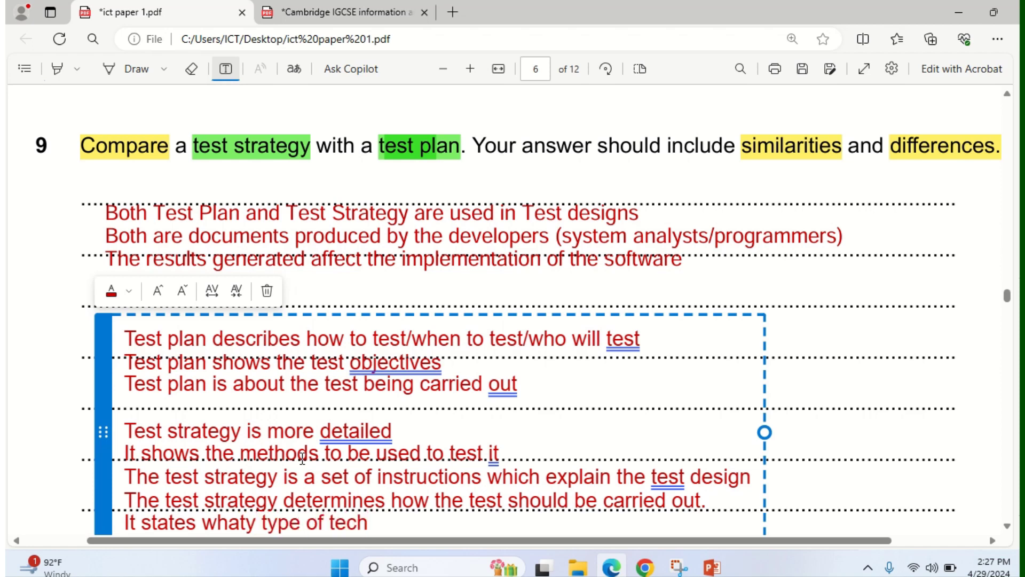
{"action": "type", "text": "nique t"}
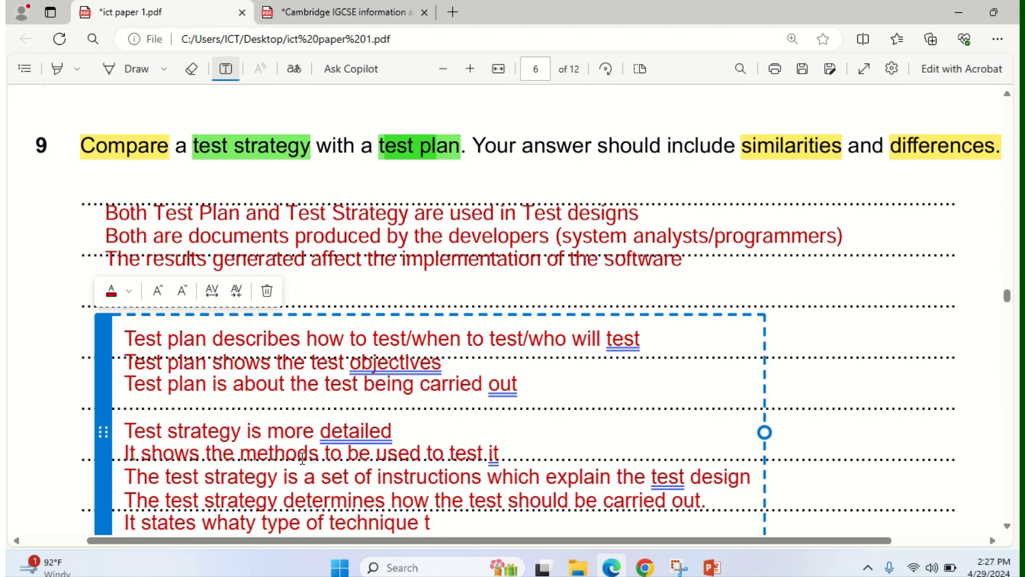
{"action": "type", "text": "o follow "}
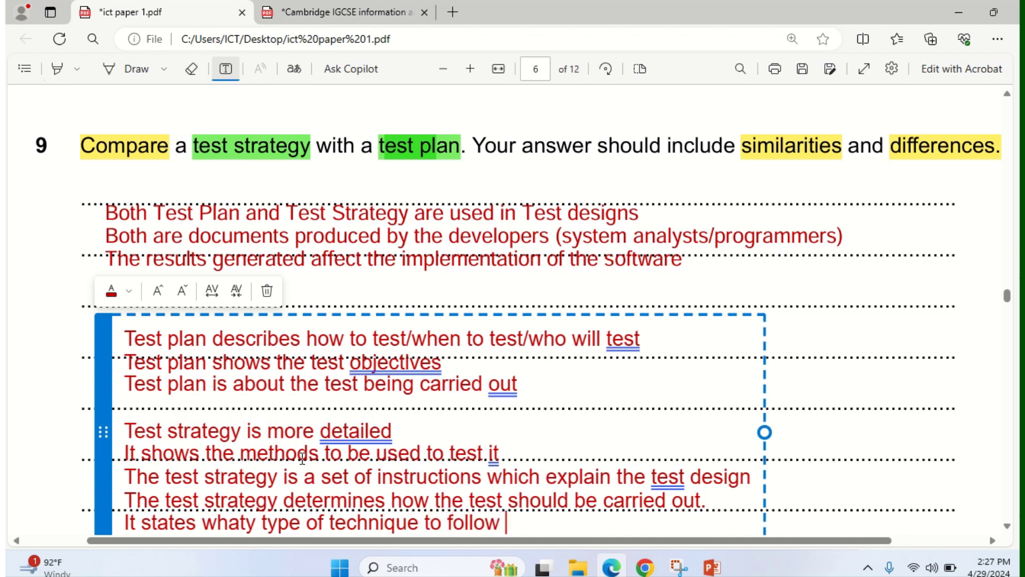
{"action": "type", "text": "and which "}
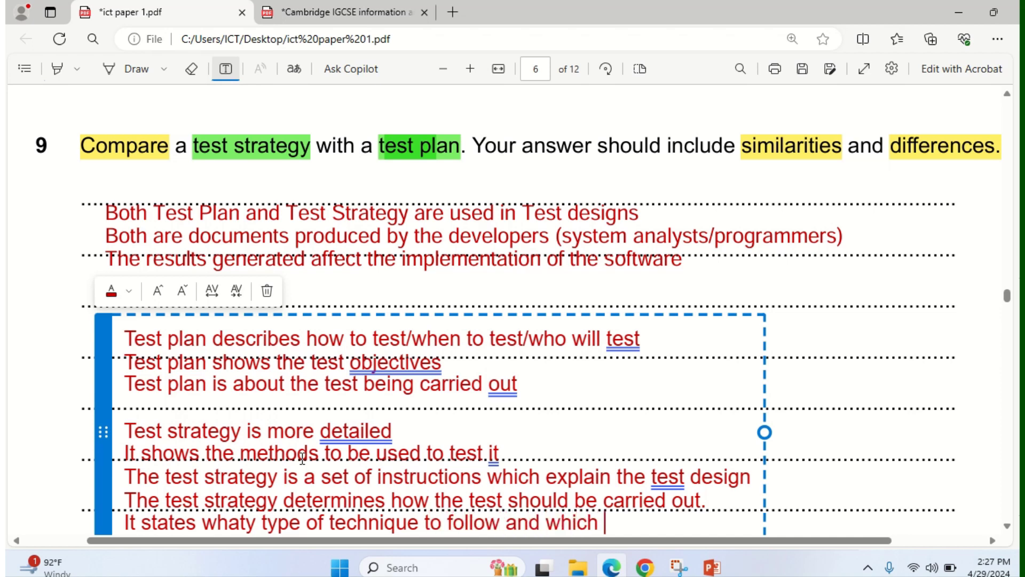
{"action": "type", "text": "mode"}
{"action": "key", "text": "BackSpace"}
{"action": "key", "text": "BackSpace"}
{"action": "type", "text": "ule are "}
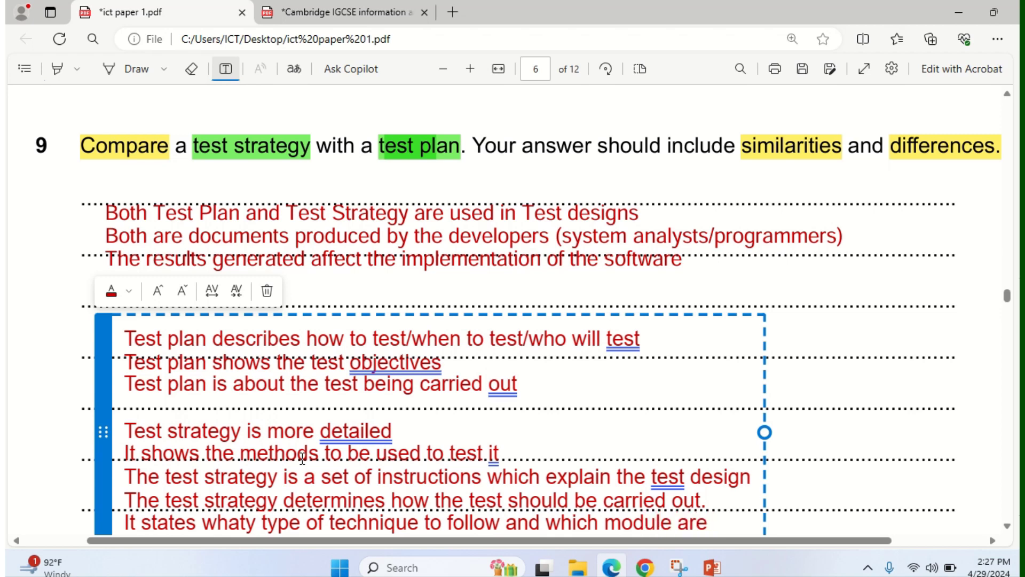
{"action": "type", "text": "to test"}
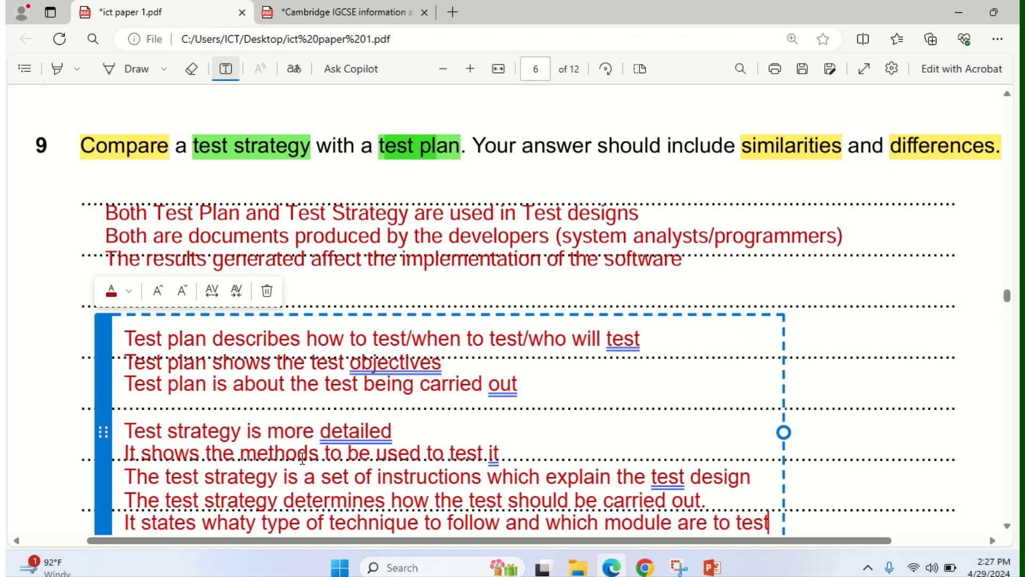
{"action": "type", "text": "."}
Add 'It is usually created before the test plan' and scroll to check the answer box
{"action": "key", "text": "Return"}
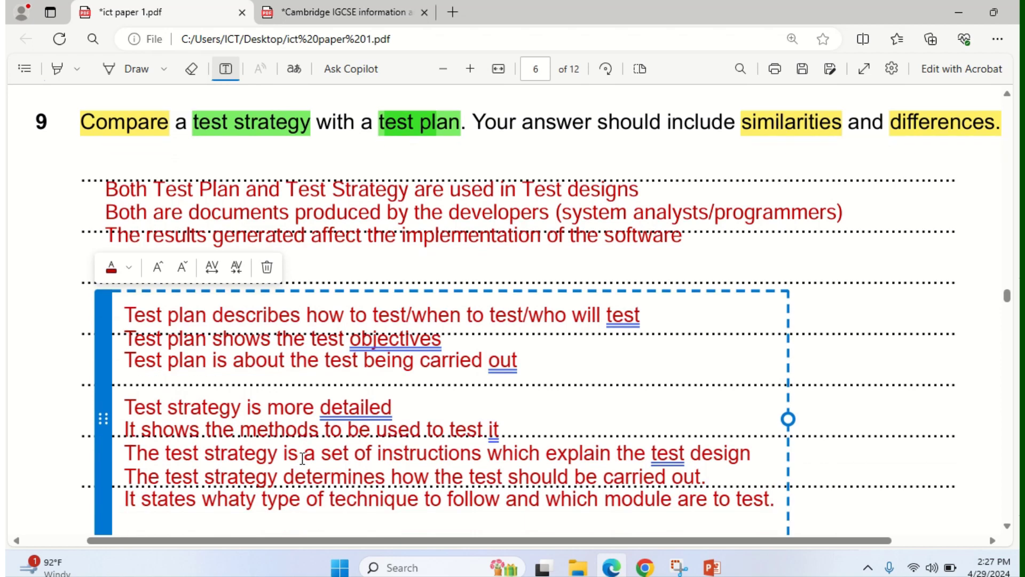
{"action": "type", "text": "It"}
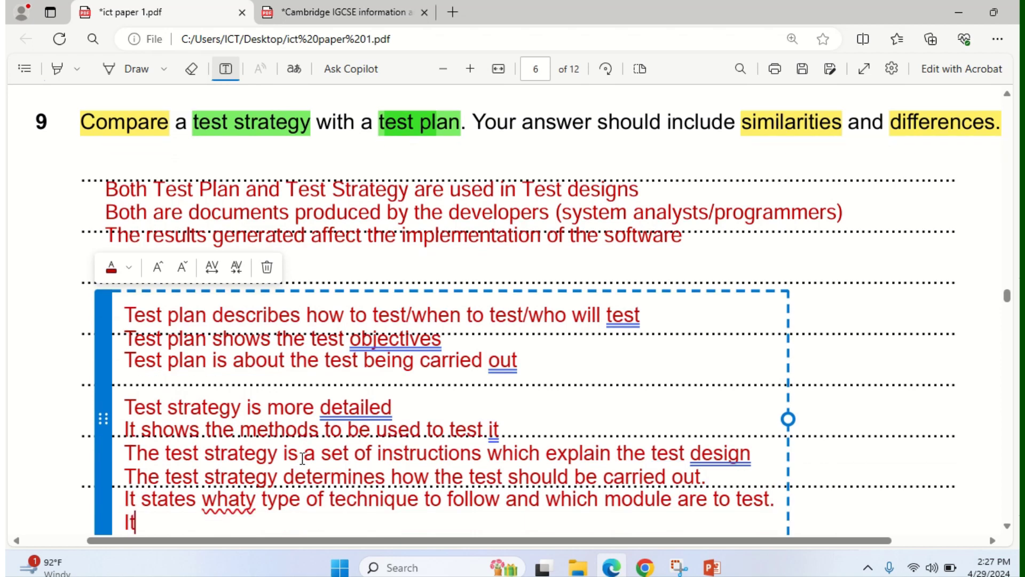
{"action": "type", "text": " is usually creted"}
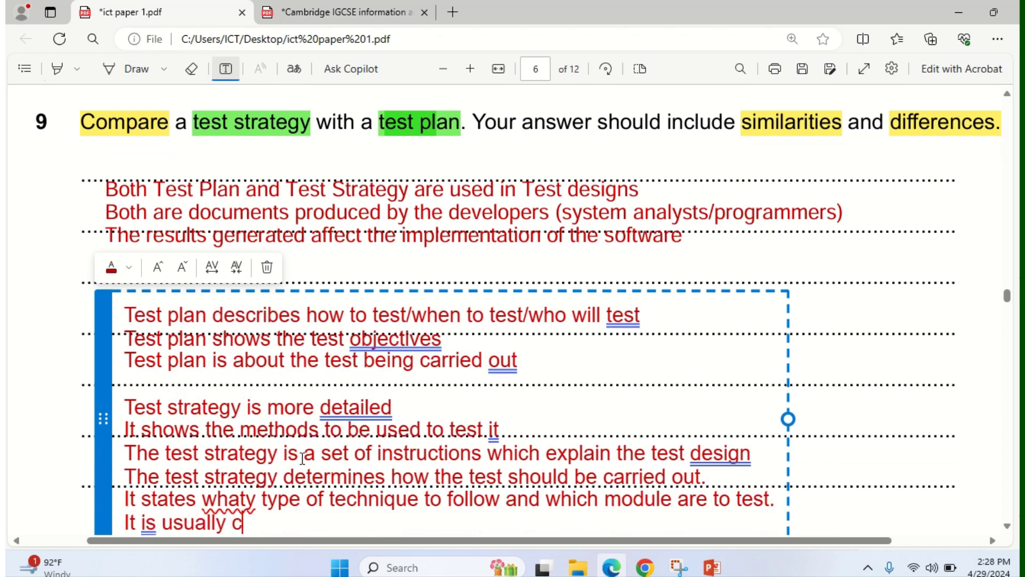
{"action": "key", "text": "BackSpace"}
{"action": "key", "text": "BackSpace"}
{"action": "key", "text": "BackSpace"}
{"action": "type", "text": "ated by"}
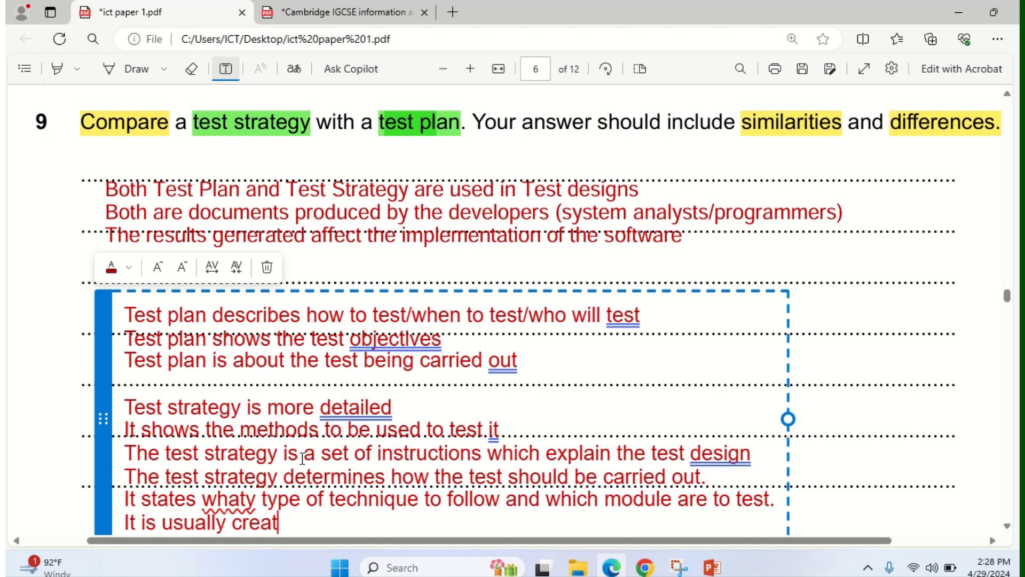
{"action": "key", "text": "BackSpace"}
{"action": "key", "text": "BackSpace"}
{"action": "key", "text": "BackSpace"}
{"action": "type", "text": "b"}
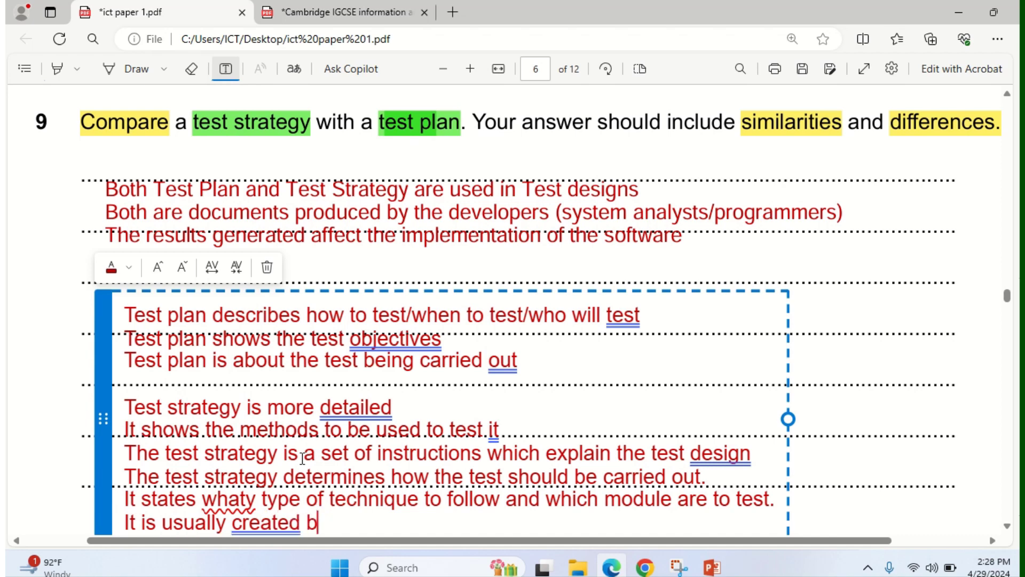
{"action": "type", "text": "efore the test plan"}
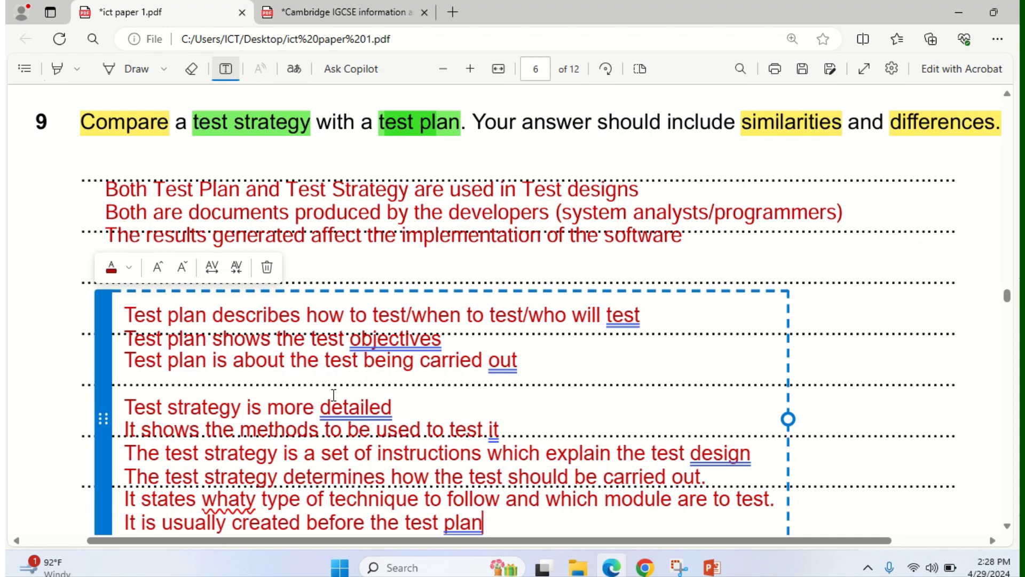
{"action": "scroll", "coordinate": [712, 431], "scroll_direction": "down", "scroll_amount": 5}
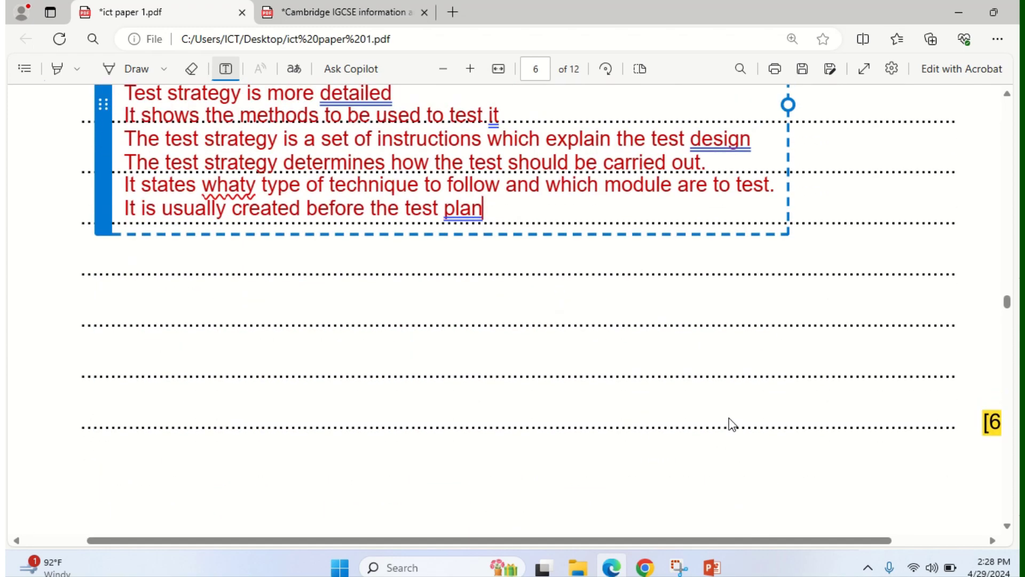
{"action": "scroll", "coordinate": [732, 425], "scroll_direction": "up", "scroll_amount": 1}
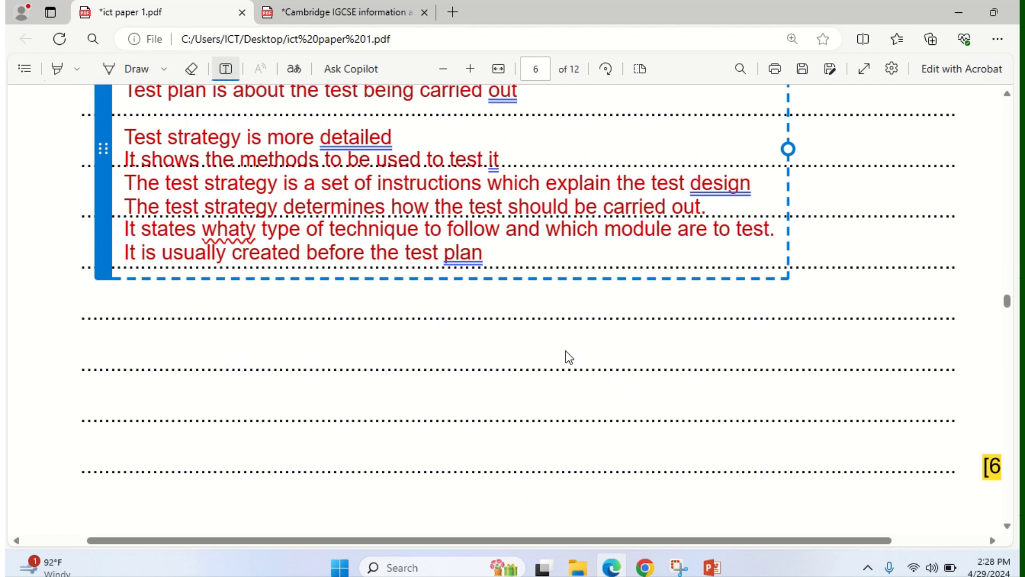